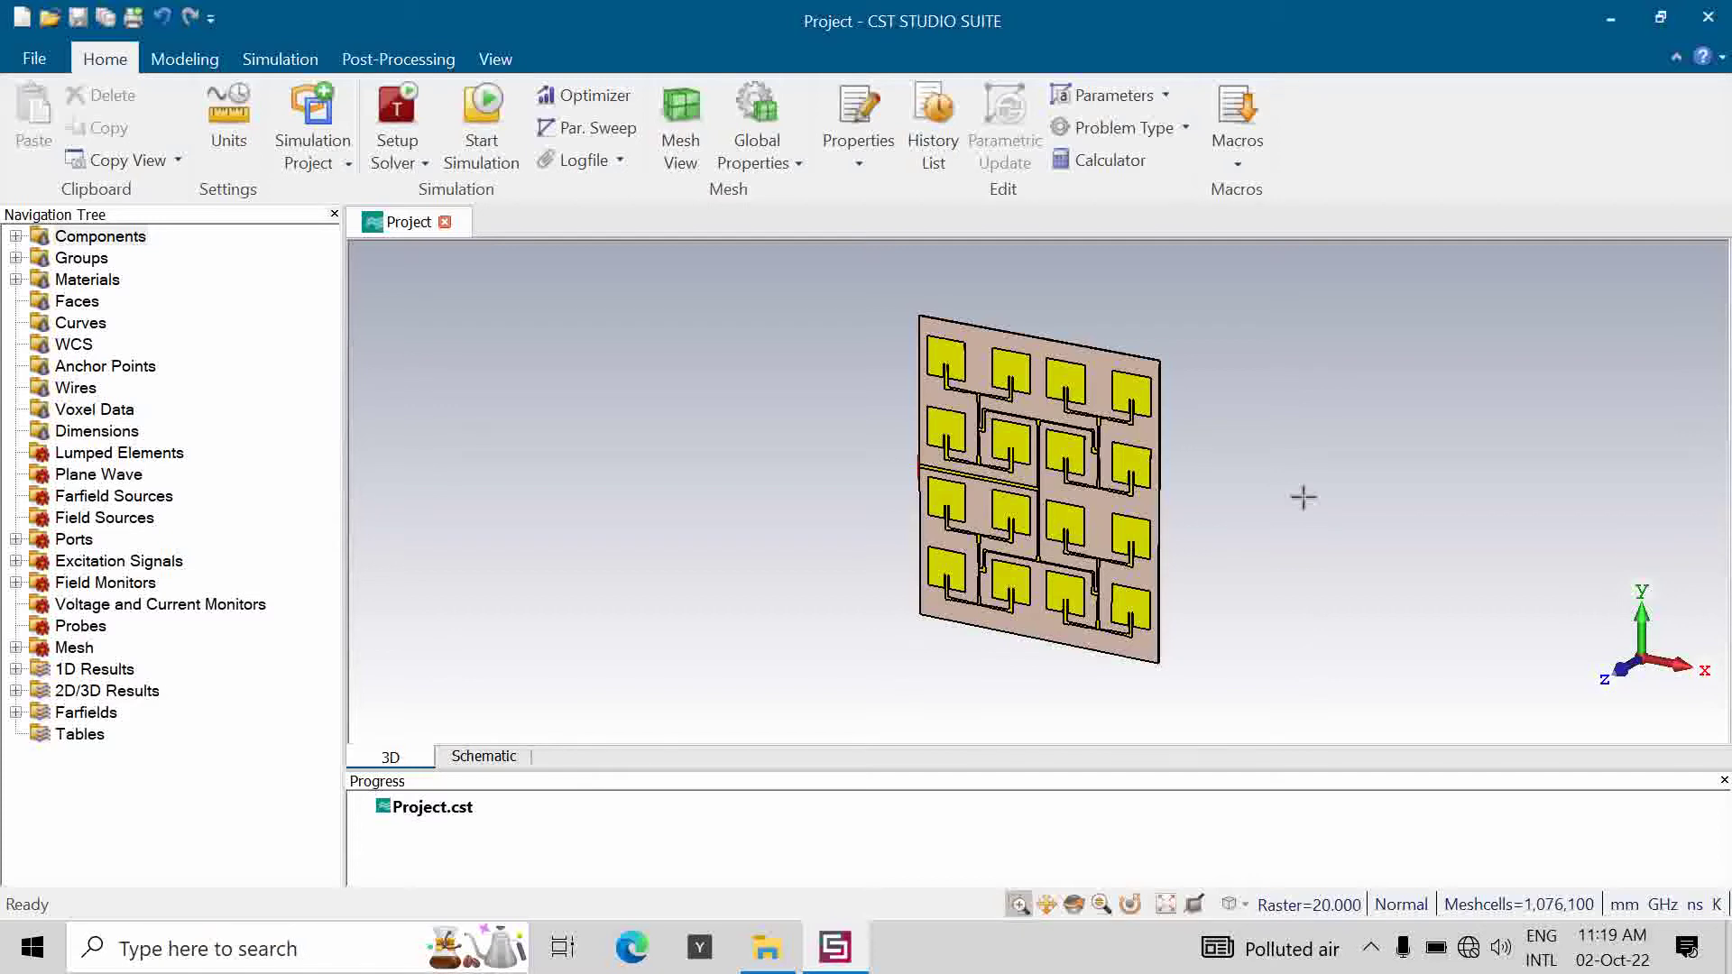
# Frame the 4x4 patch array front-on so the whole board and feed network fit the view.
pyautogui.hotkey('ctrl', 'f')
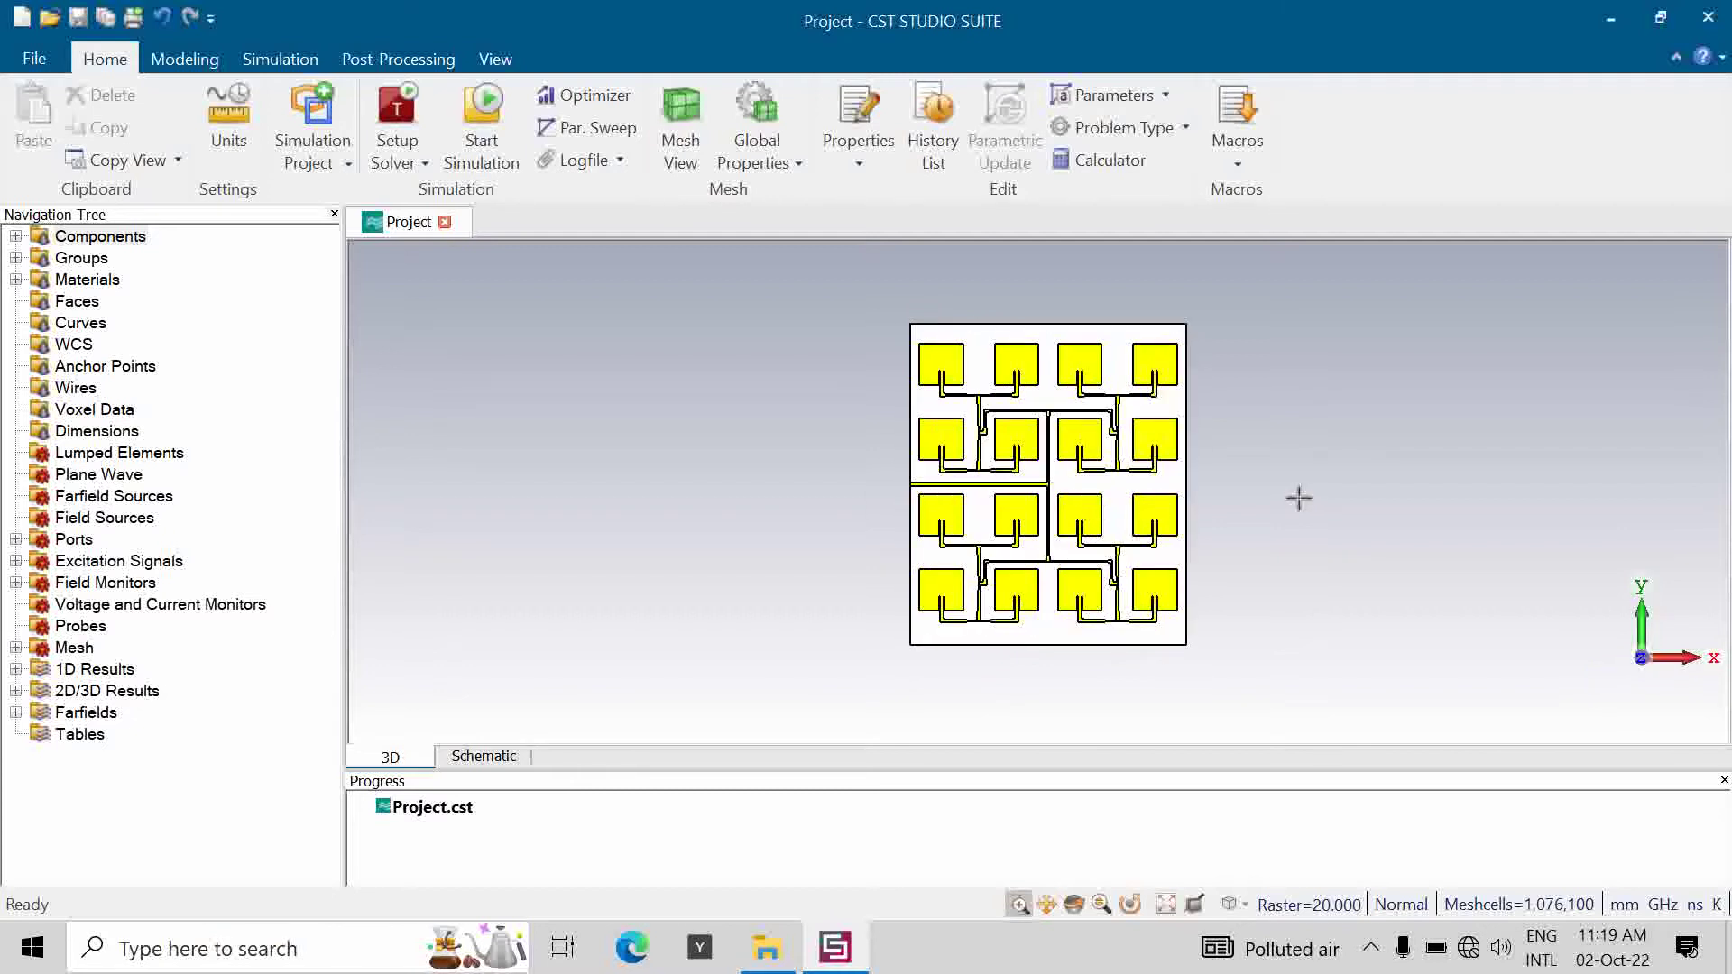
pyautogui.moveTo(892, 309); pyautogui.dragTo(1214, 681)
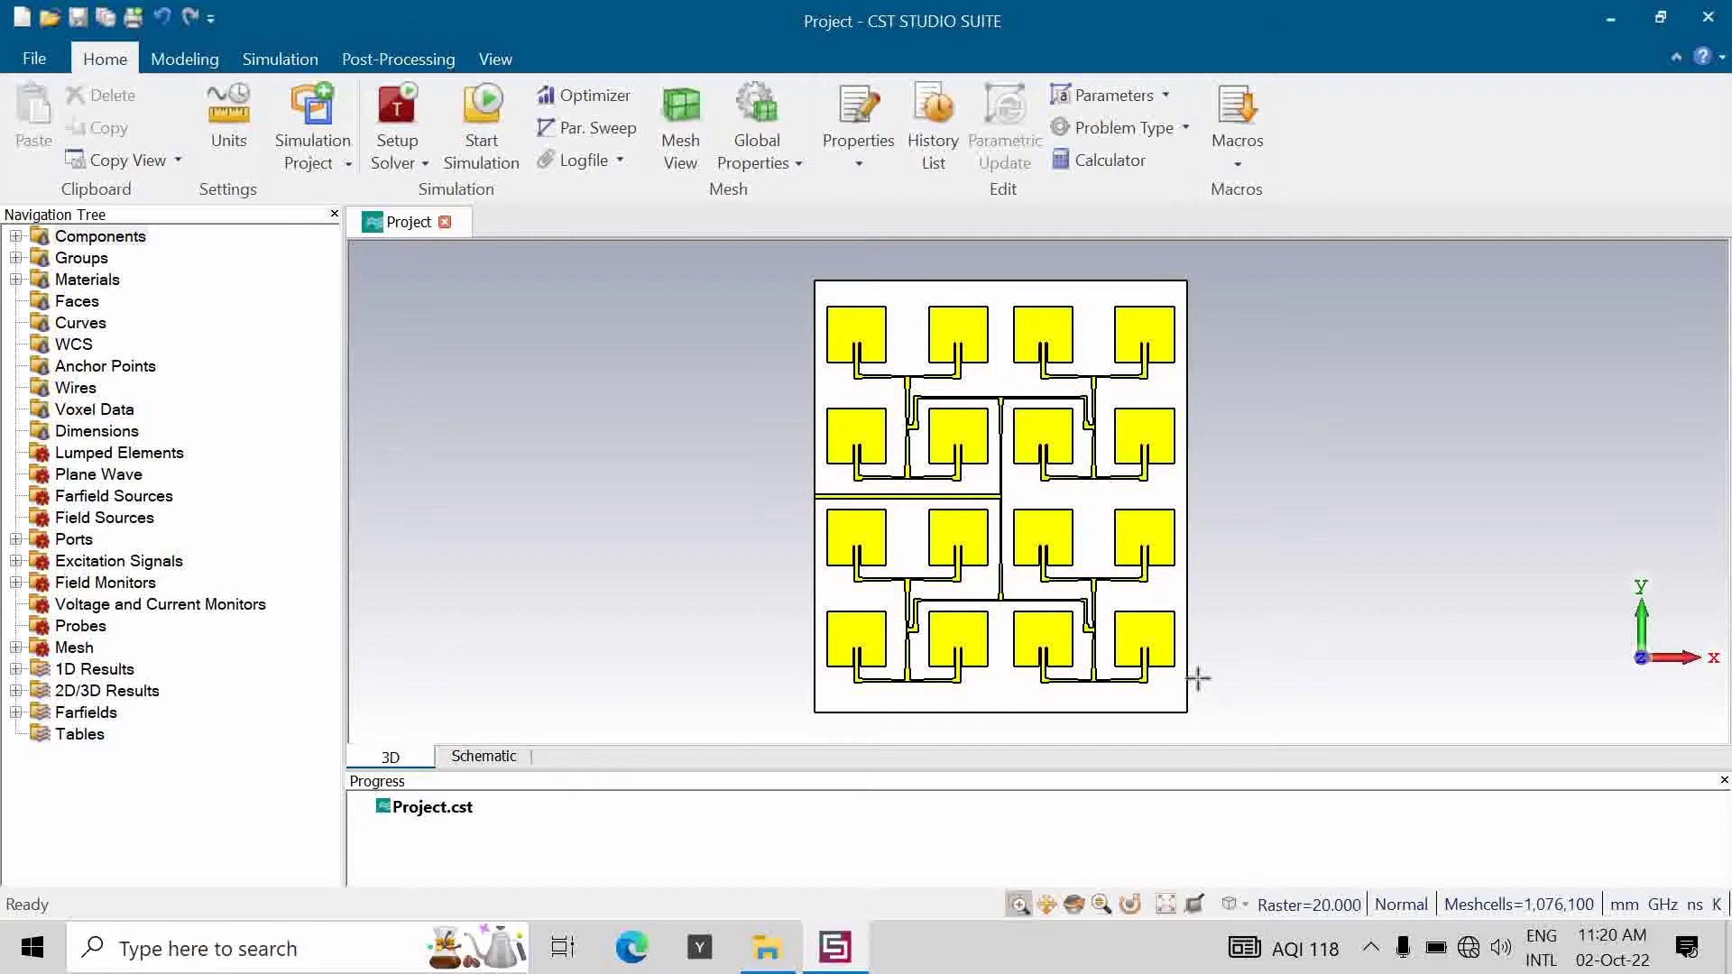
pyautogui.scroll(1, 1096, 440)
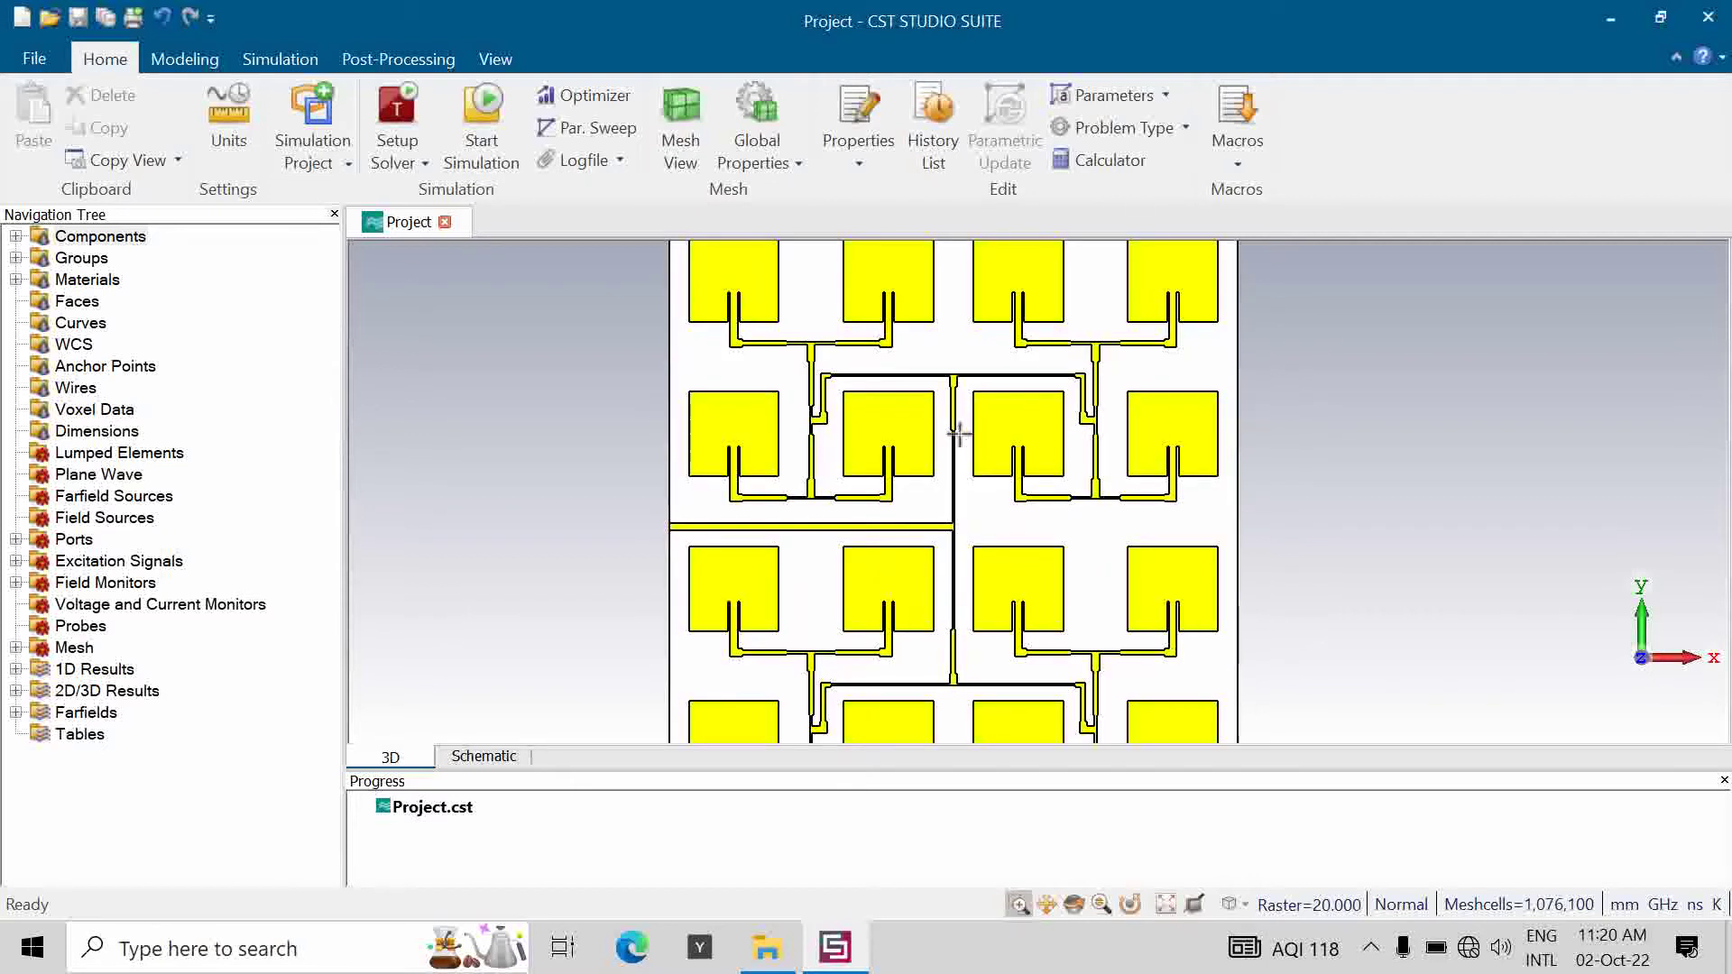
pyautogui.scroll(1, 959, 433)
pyautogui.moveTo(958, 433); pyautogui.dragTo(998, 442, button='middle')
pyautogui.scroll(-1, 966, 611)
pyautogui.scroll(-1, 958, 528)
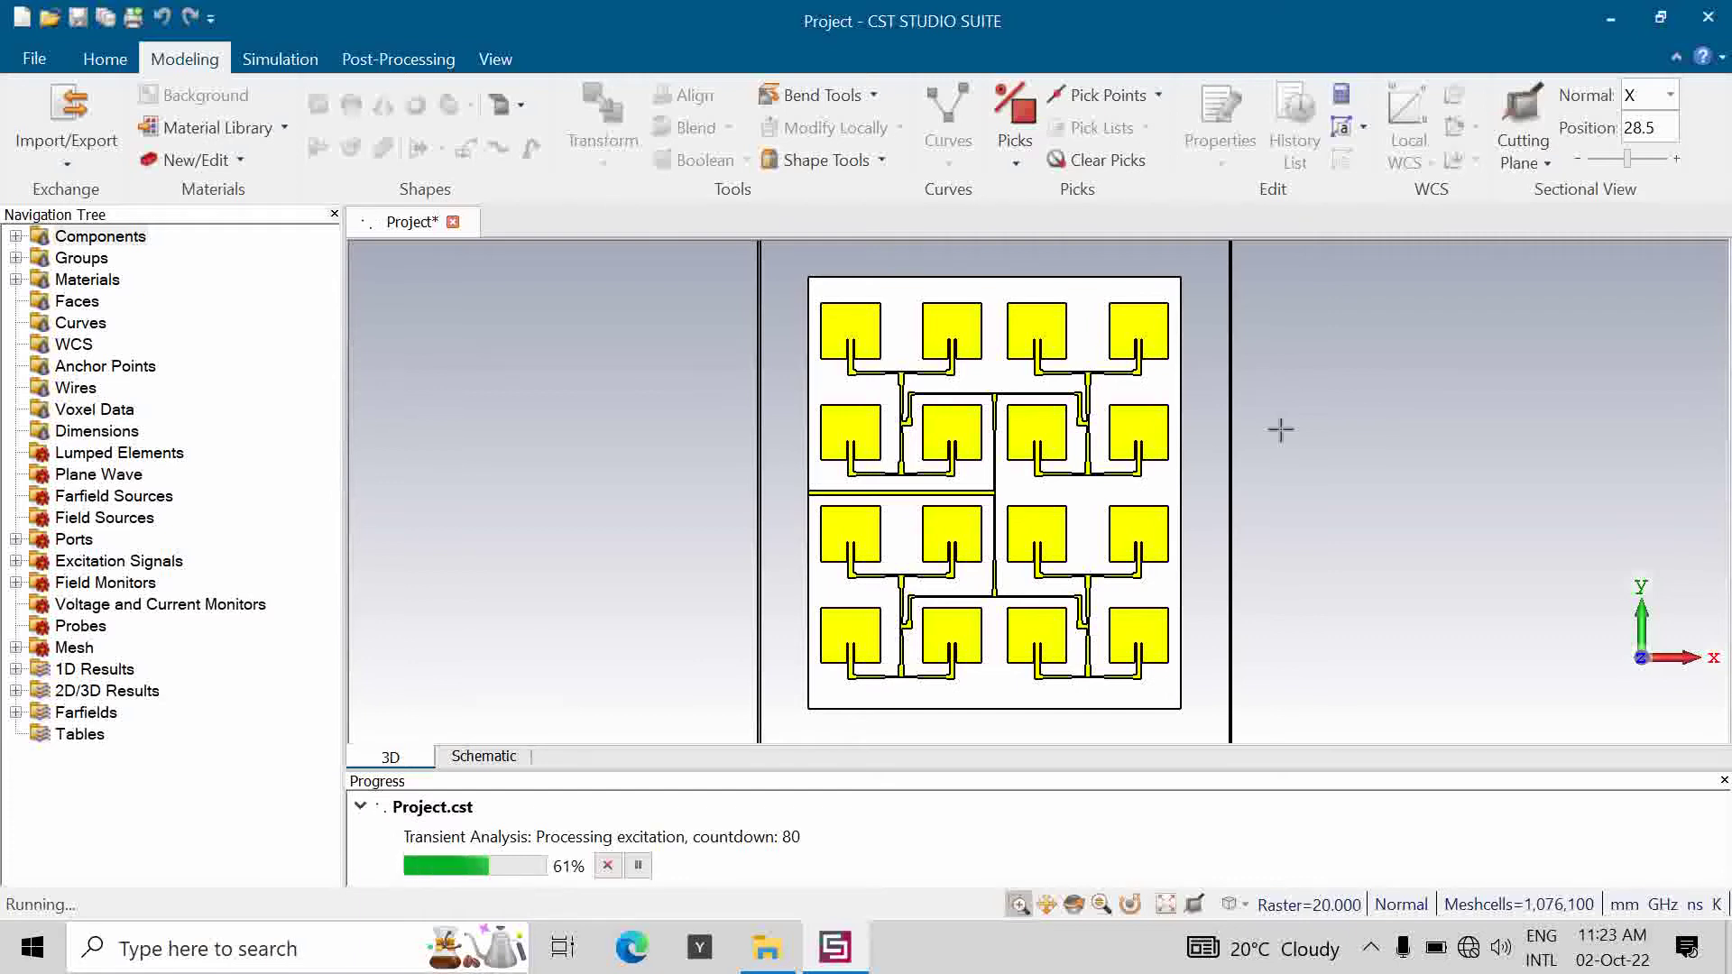
# Turn on the Bounding Box display around the model.
pyautogui.click(505, 57)
pyautogui.click(355, 127)
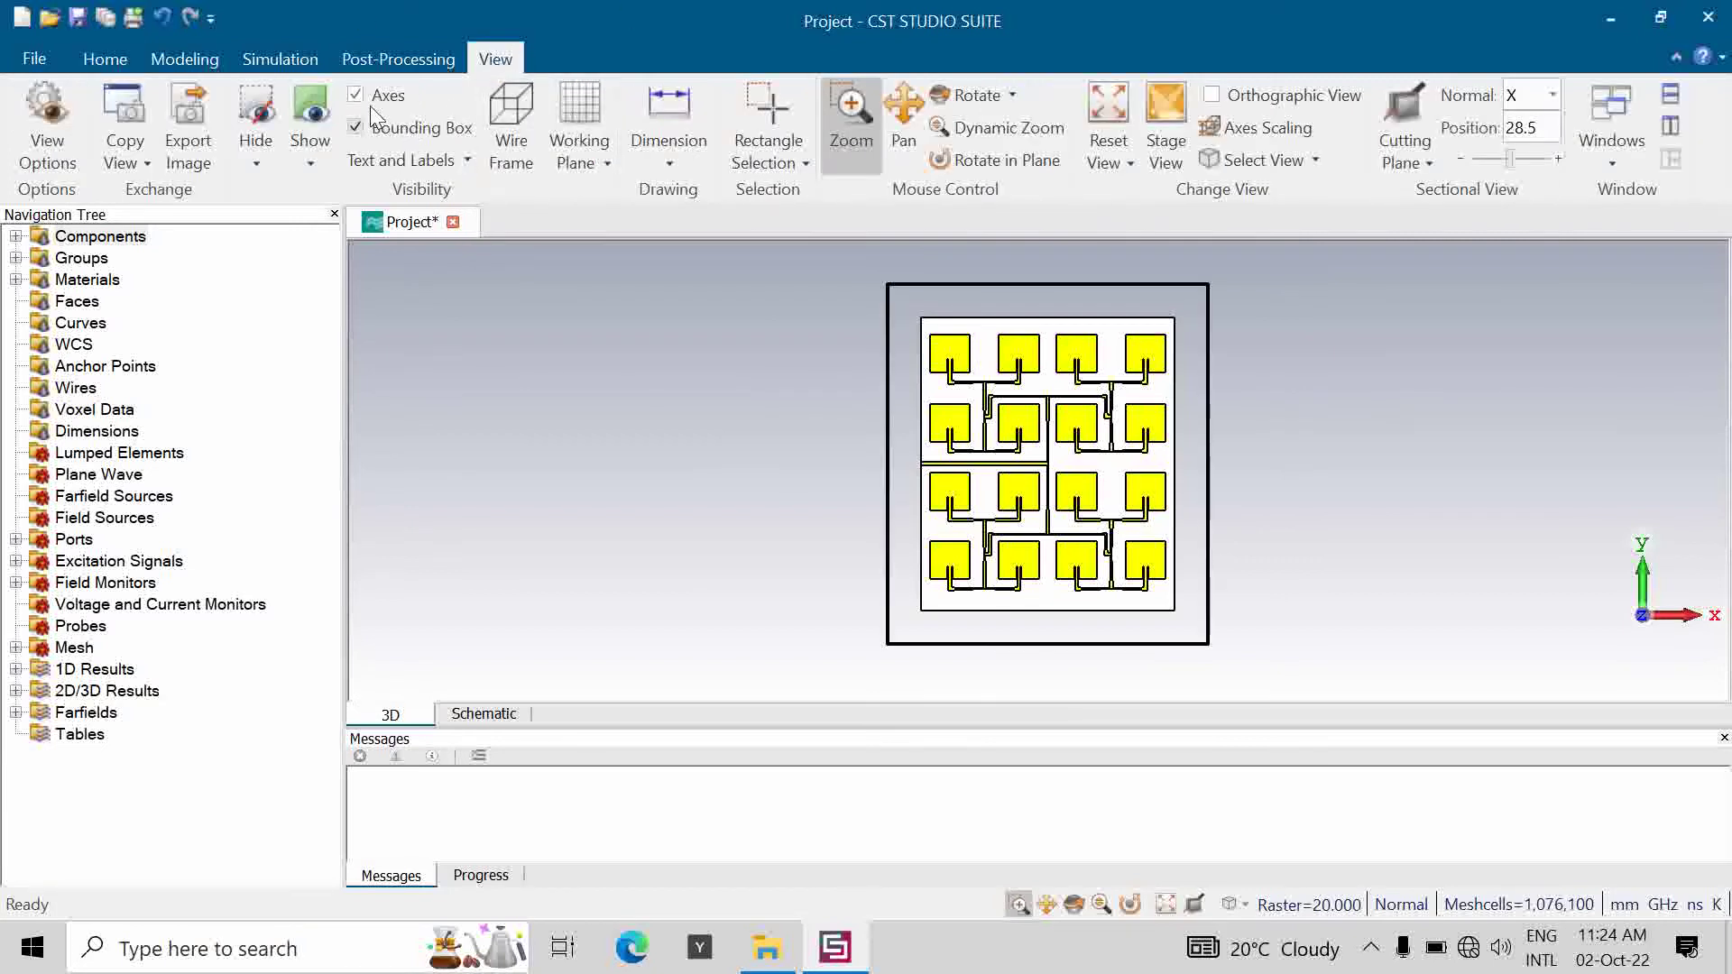
pyautogui.click(185, 58)
pyautogui.scroll(4, 942, 414)
pyautogui.scroll(-3, 943, 410)
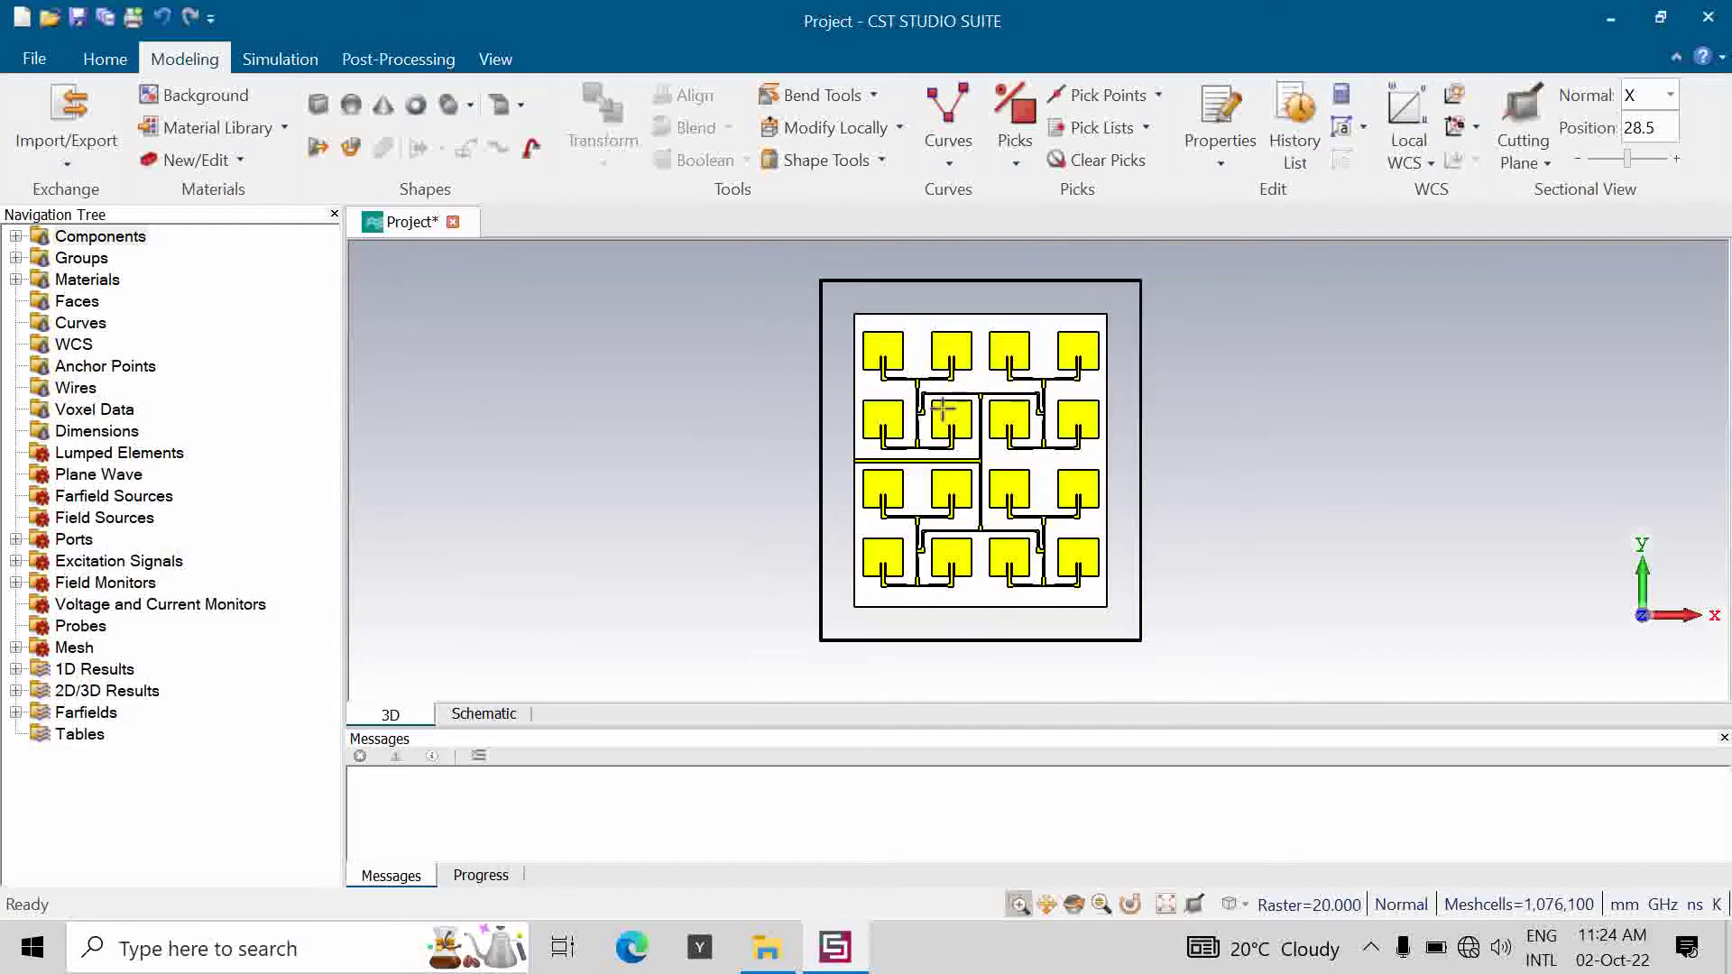
# Mark the VSWR1 minimum (1.05 at 5.84 GHz), then plot Z1,1 (49.68 Ohm).
pyautogui.click(16, 669)
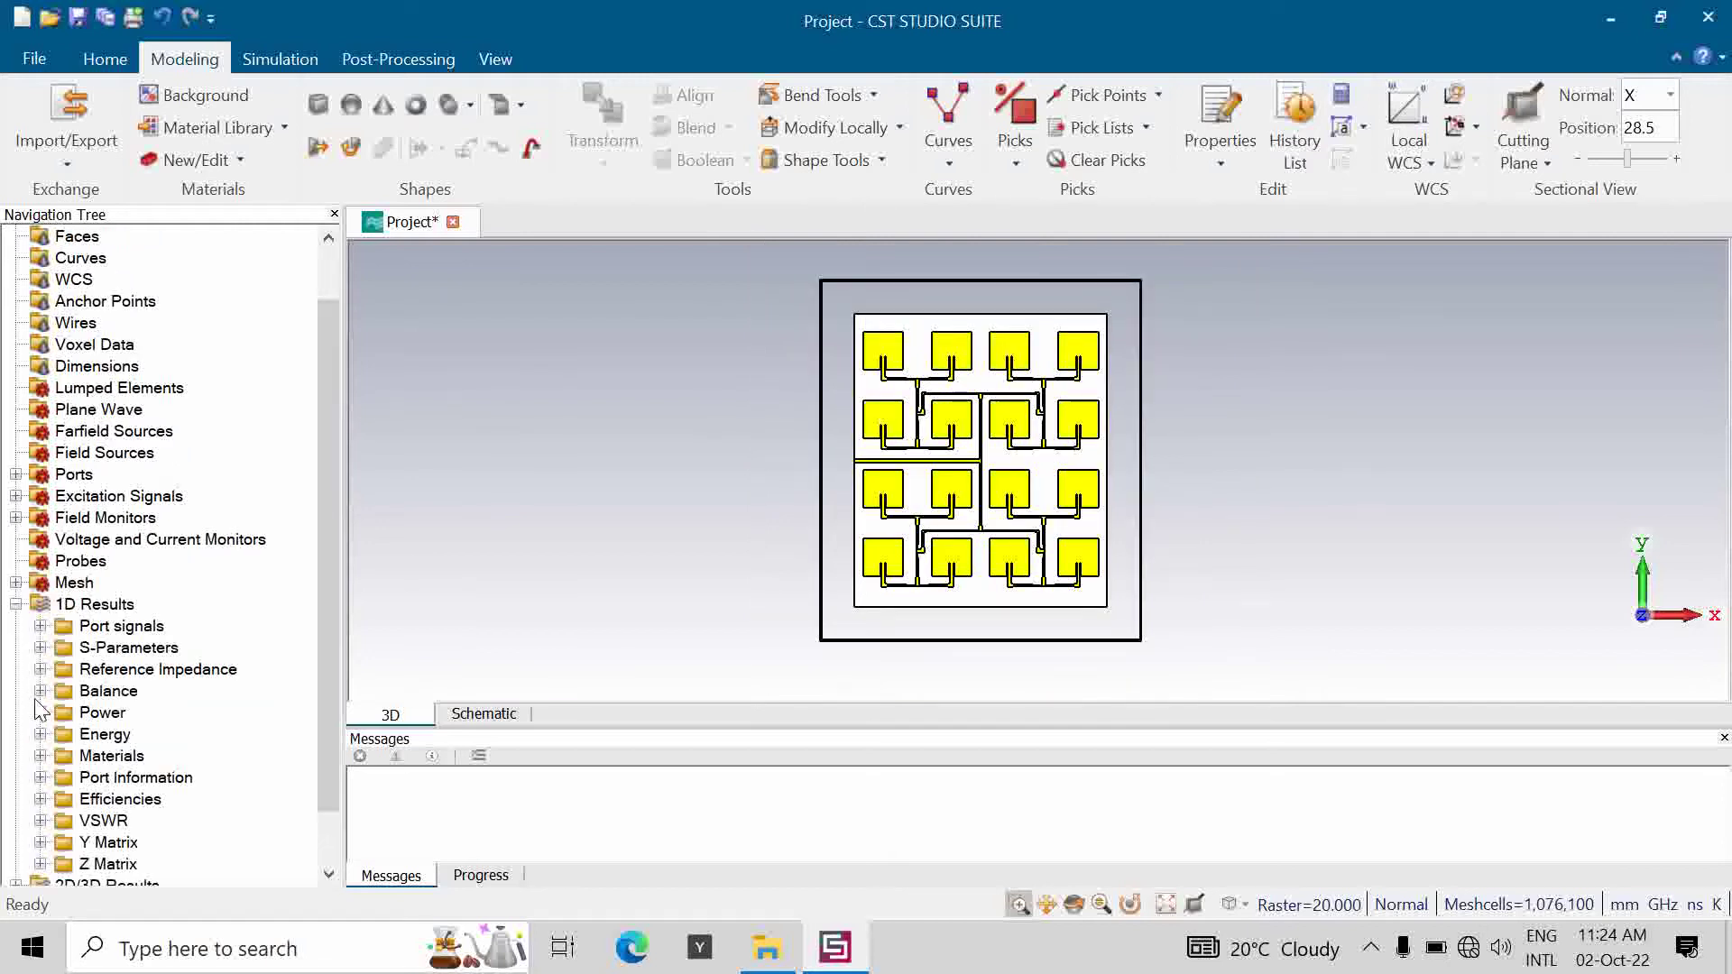
pyautogui.click(40, 820)
pyautogui.click(101, 850)
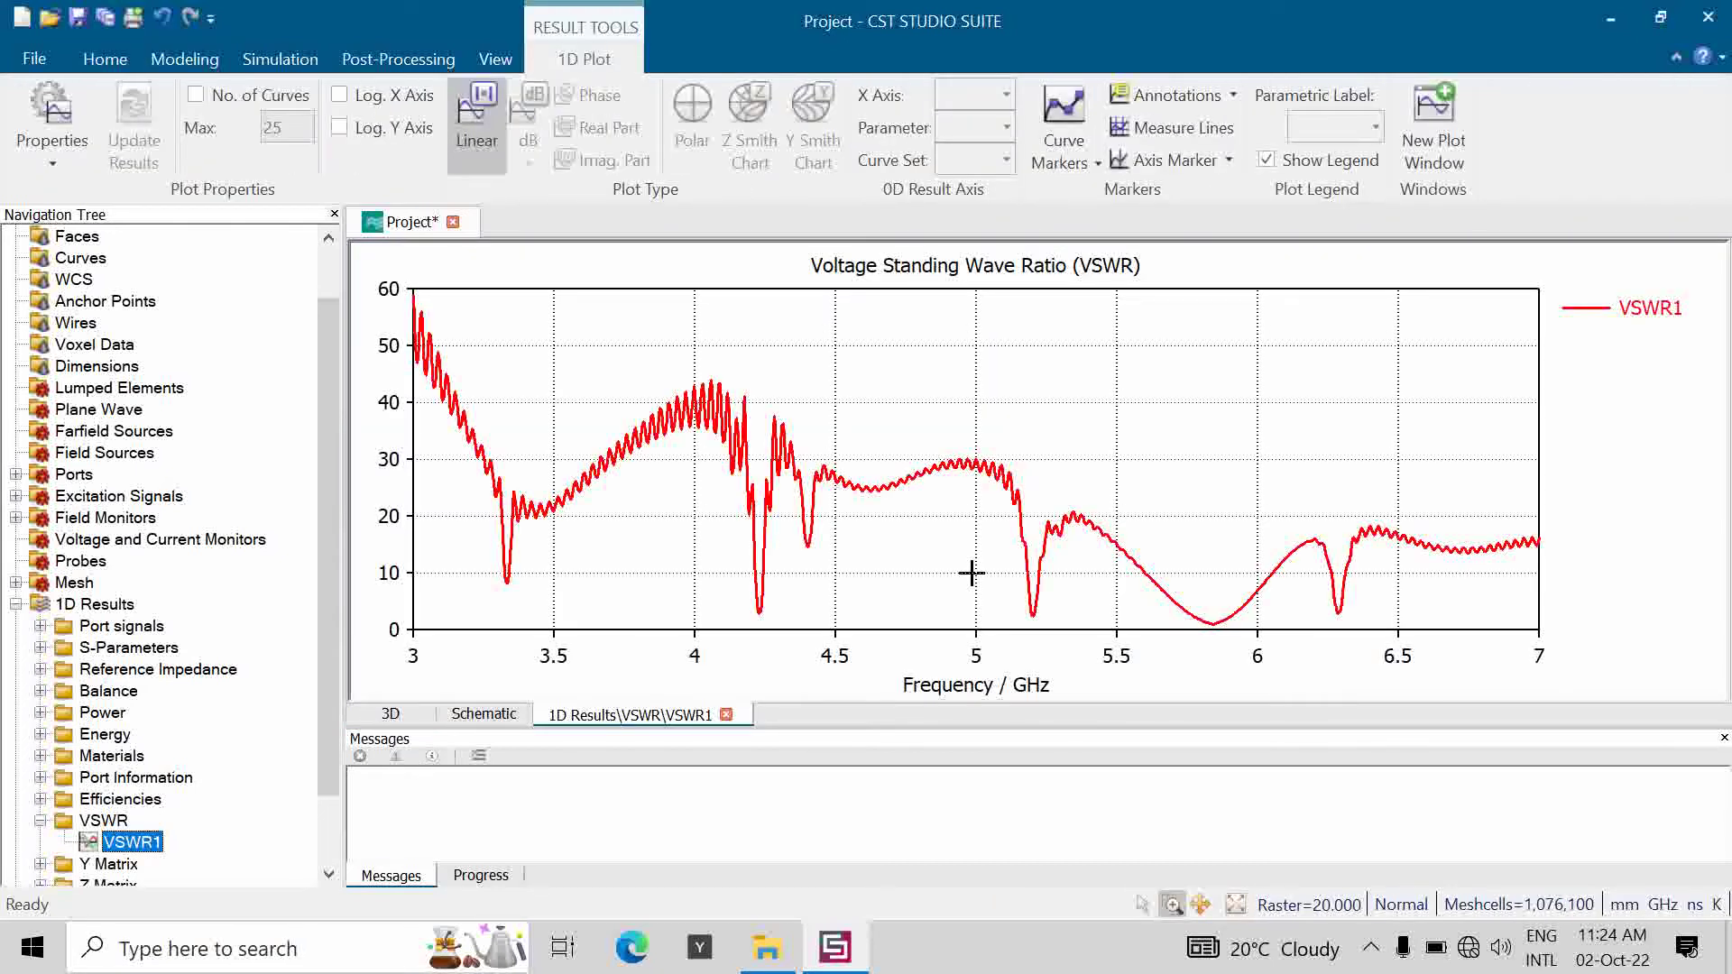
pyautogui.rightClick(979, 498)
pyautogui.click(1088, 280)
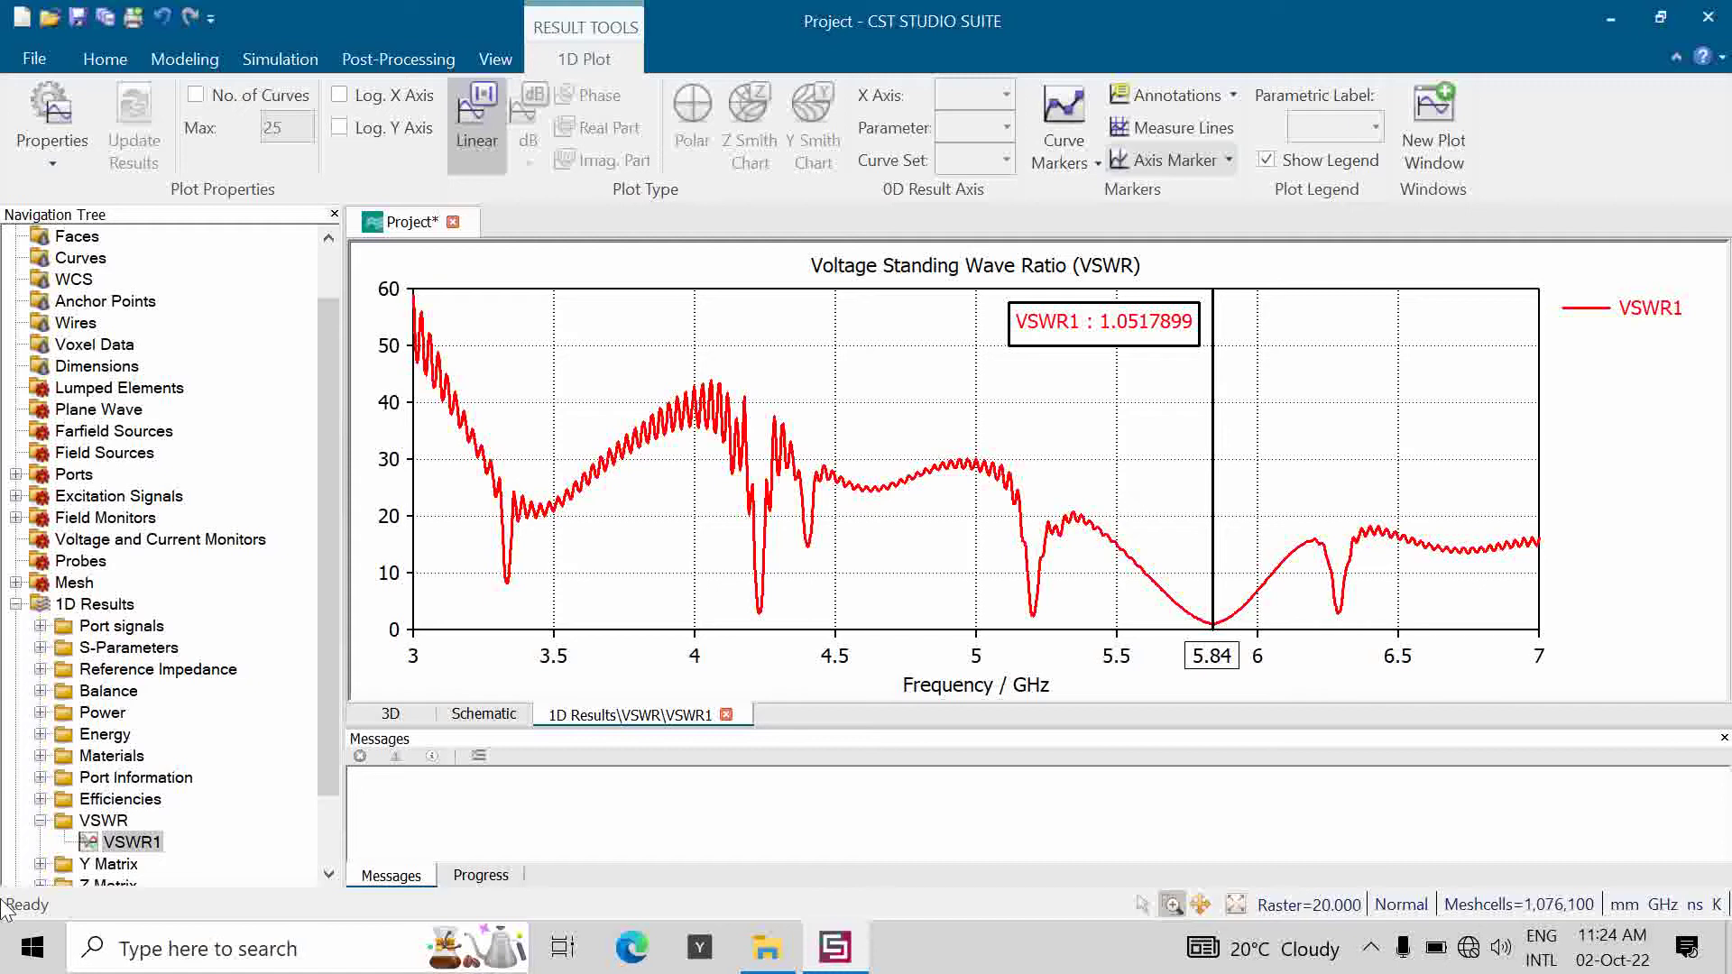
pyautogui.scroll(-2, 85, 861)
pyautogui.click(120, 818)
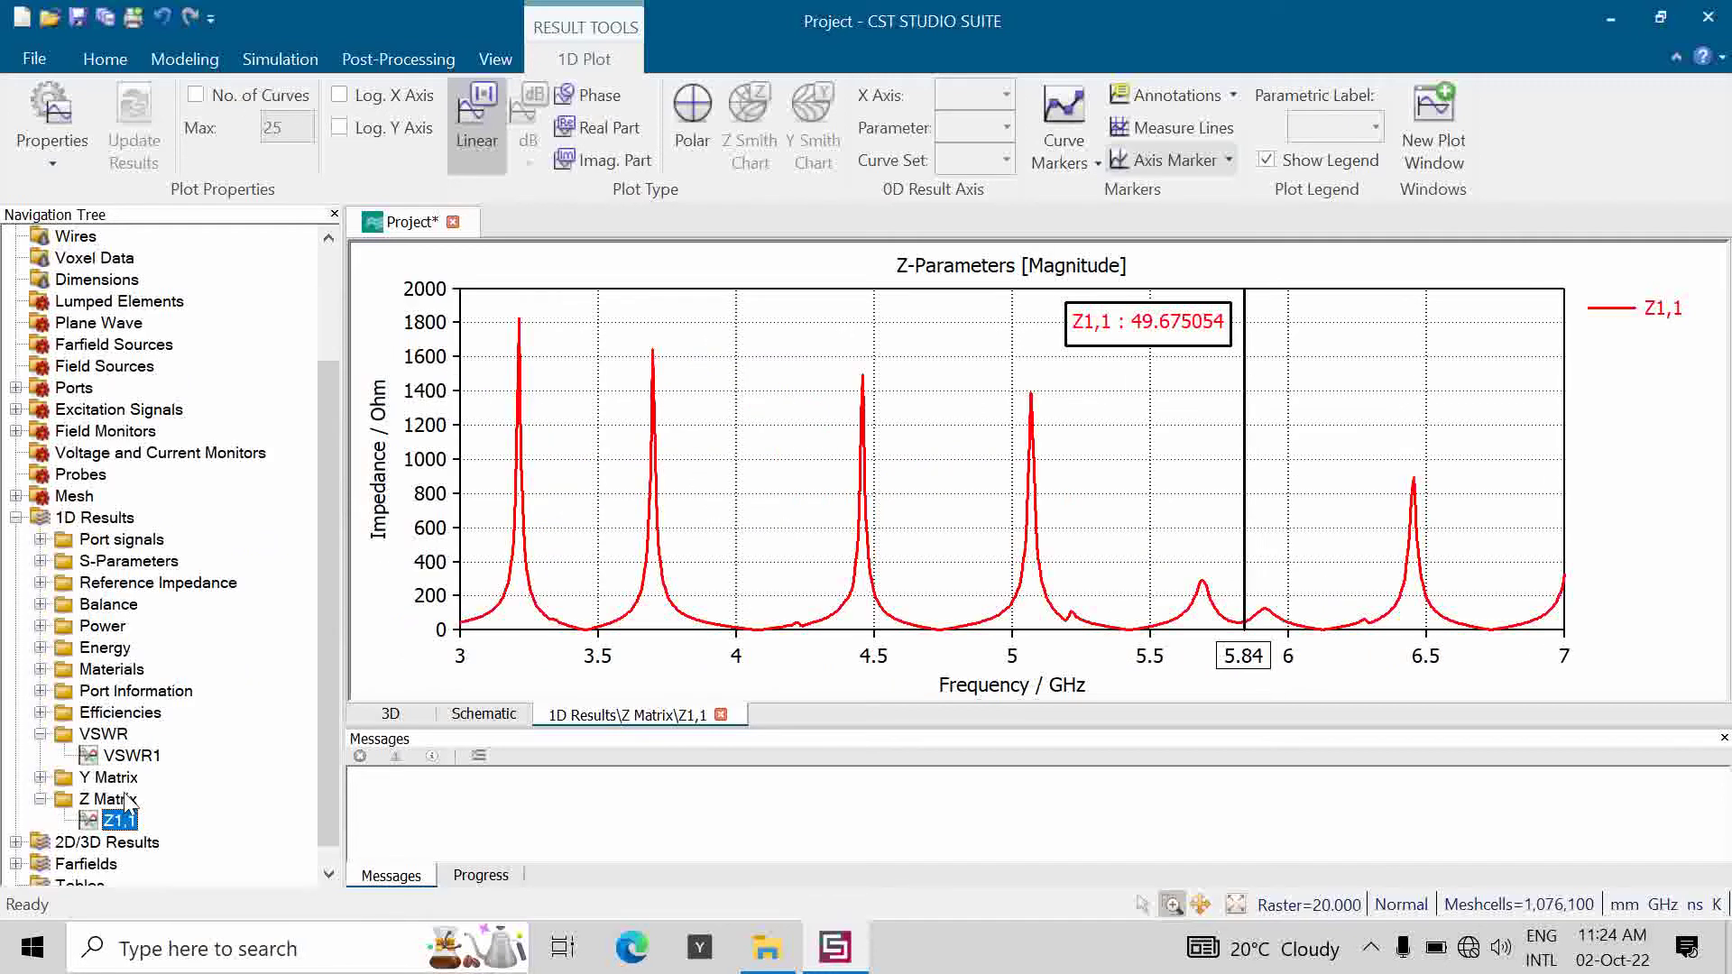
# Show farfield (f=5.8) [1] as a 3D pattern with 17.01 dB realized gain.
pyautogui.scroll(-1, 126, 803)
pyautogui.click(20, 842)
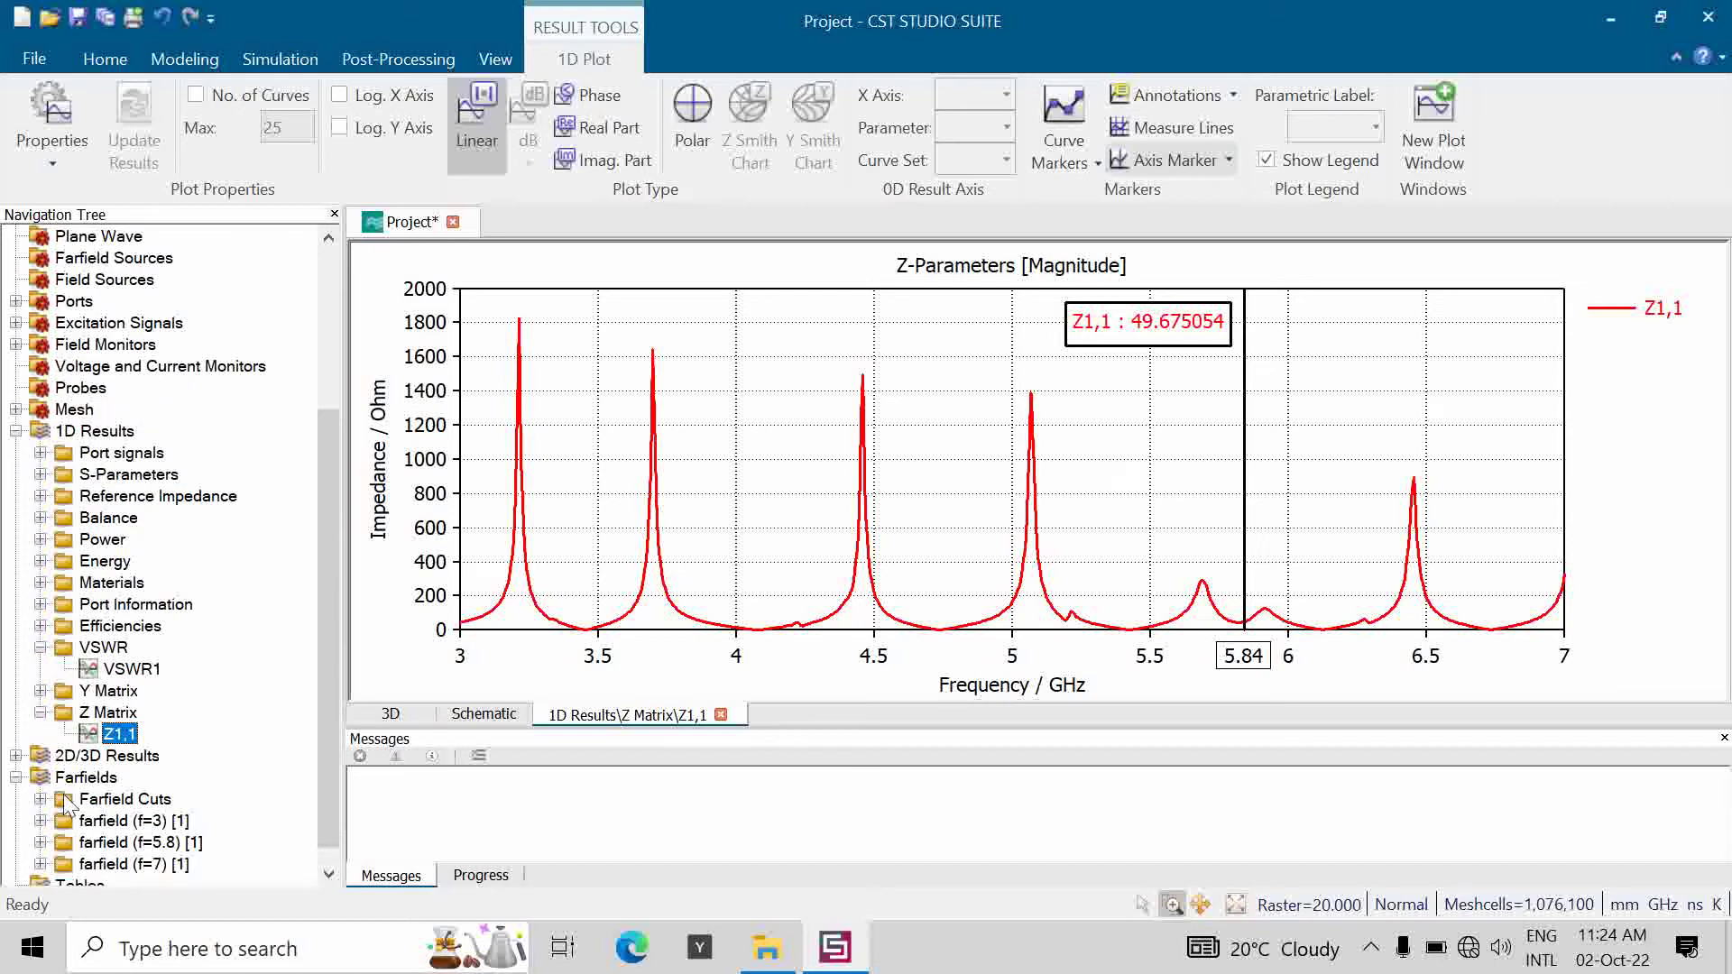
pyautogui.click(139, 841)
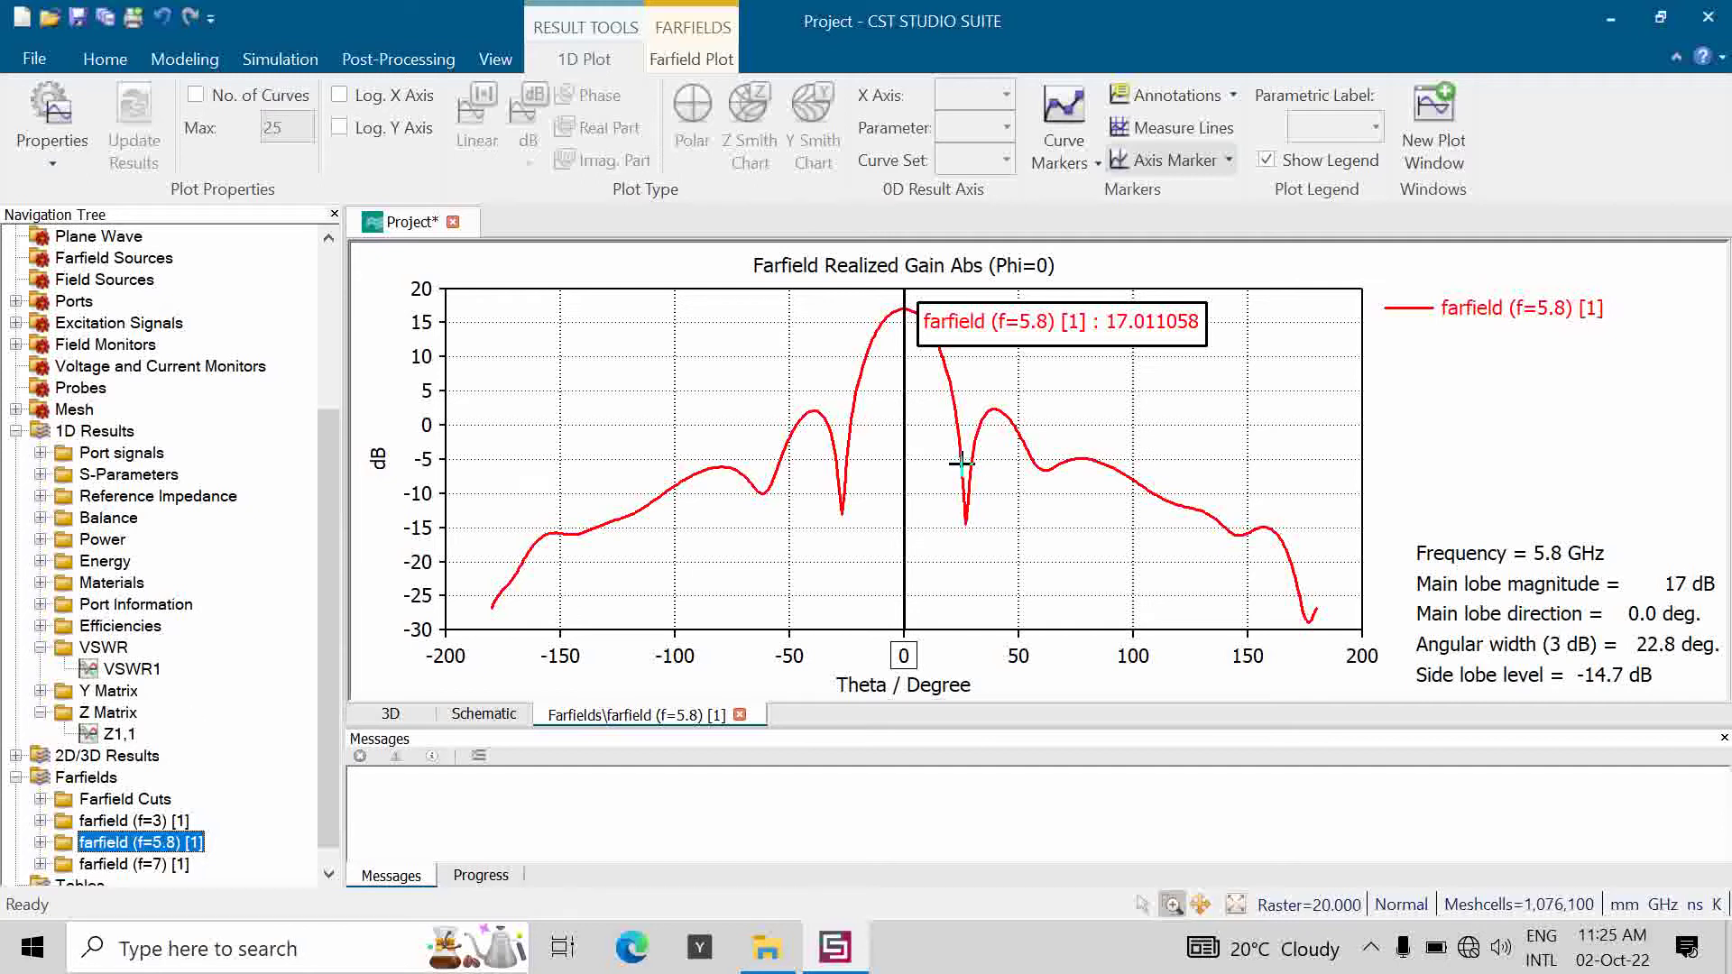
pyautogui.click(667, 59)
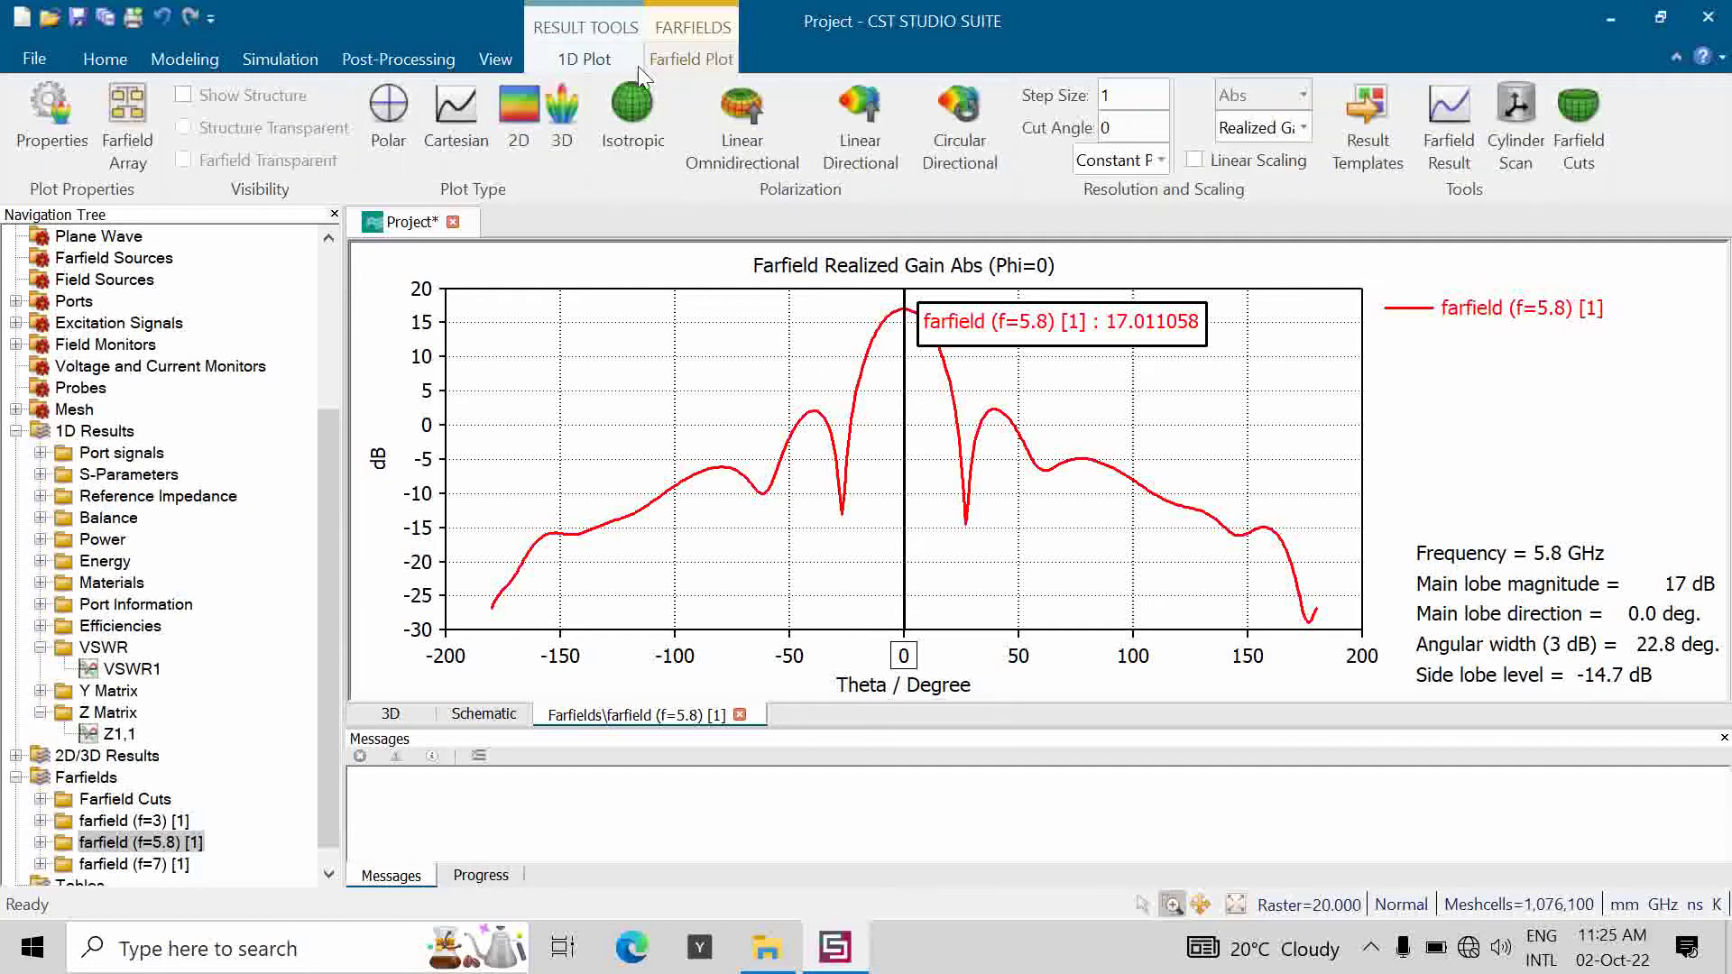
pyautogui.click(566, 113)
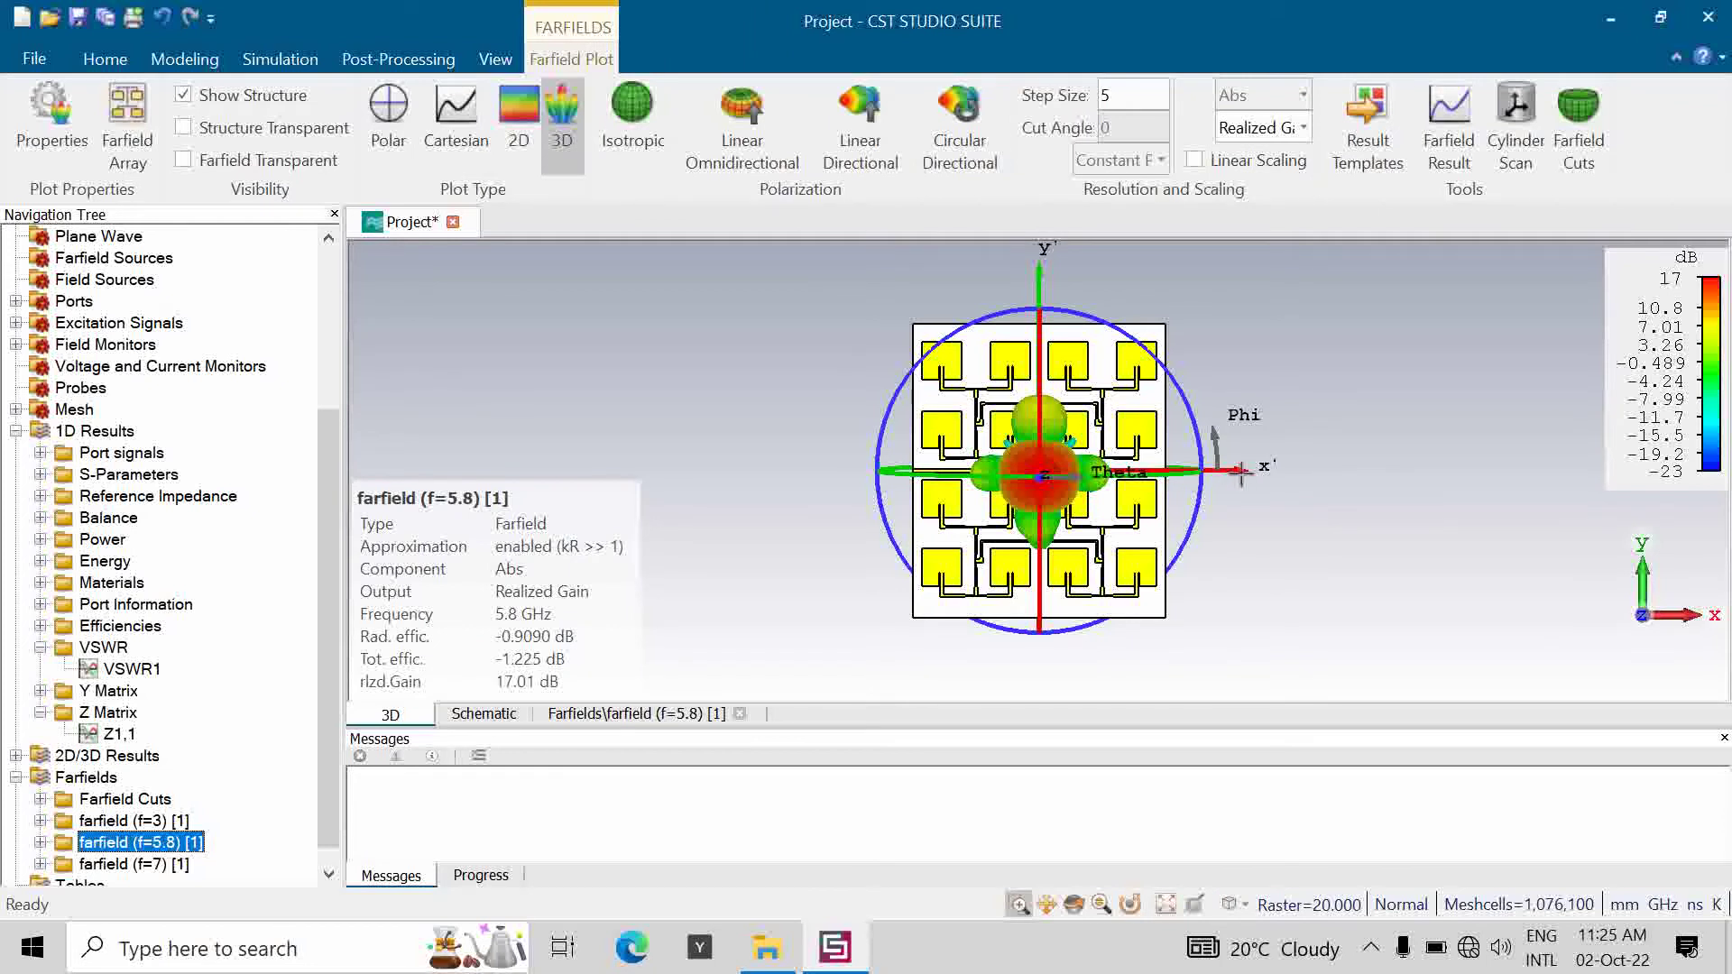
# Rotate the 3D pattern to a side view with the 17.01 dB beam along z.
pyautogui.click(1181, 491)
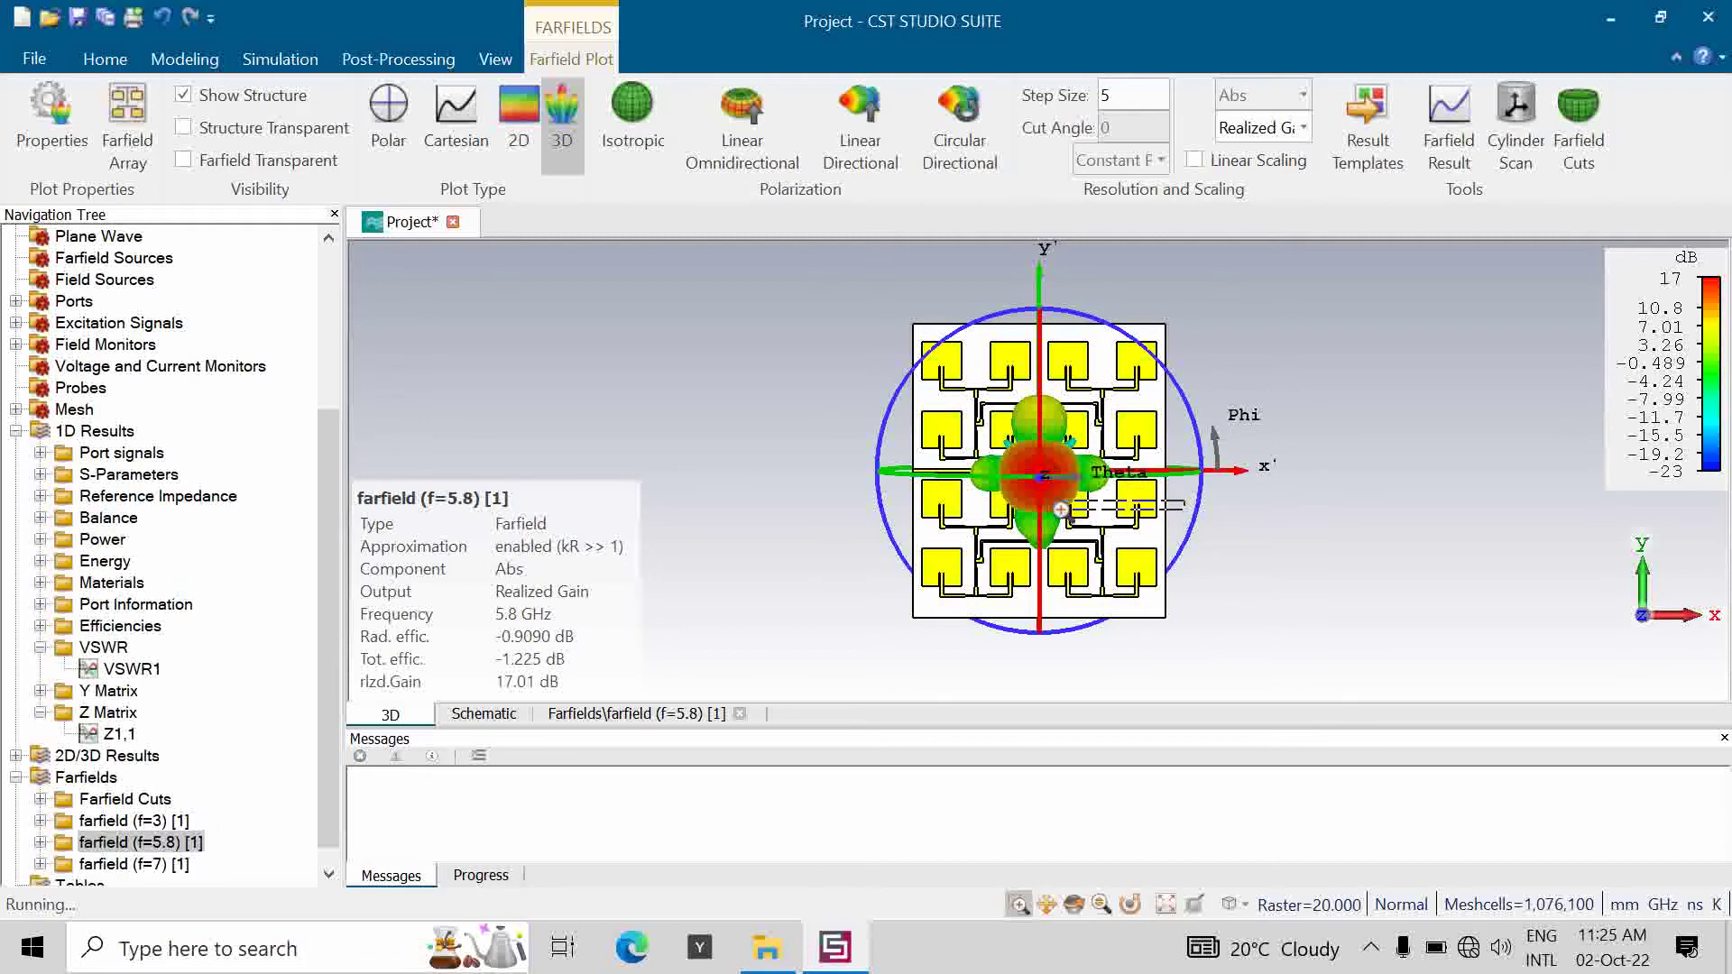
pyautogui.scroll(5, 1064, 506)
pyautogui.scroll(-5, 1141, 507)
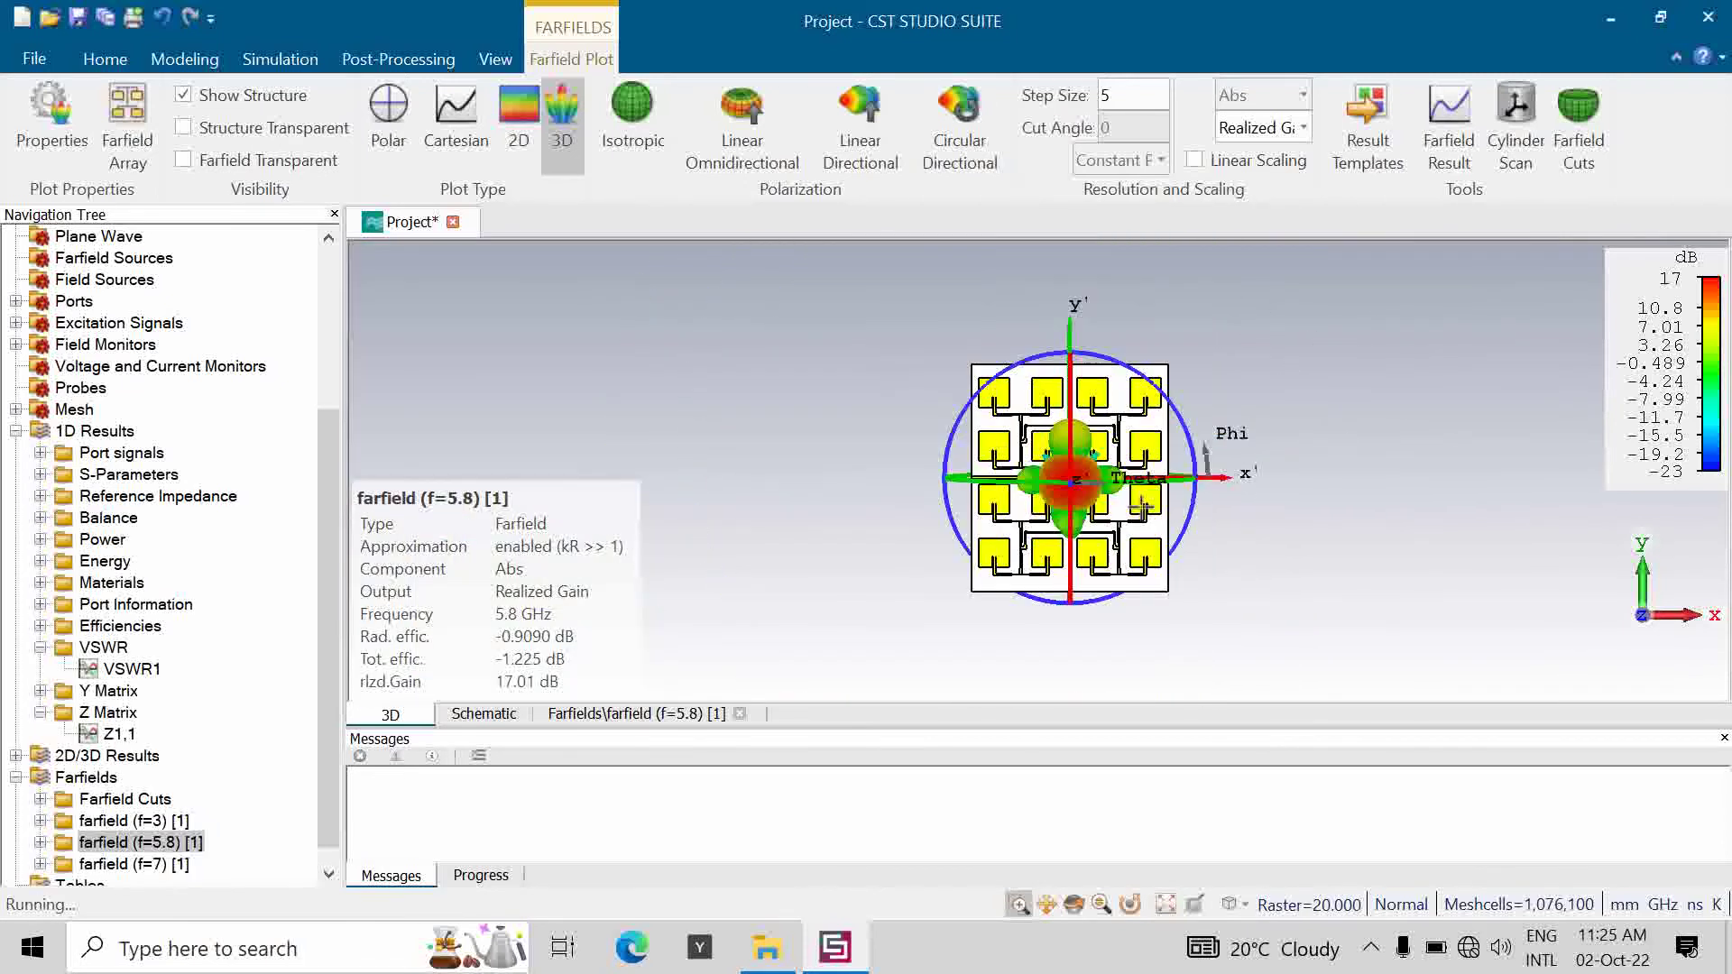
pyautogui.moveTo(1141, 507); pyautogui.dragTo(1355, 501)
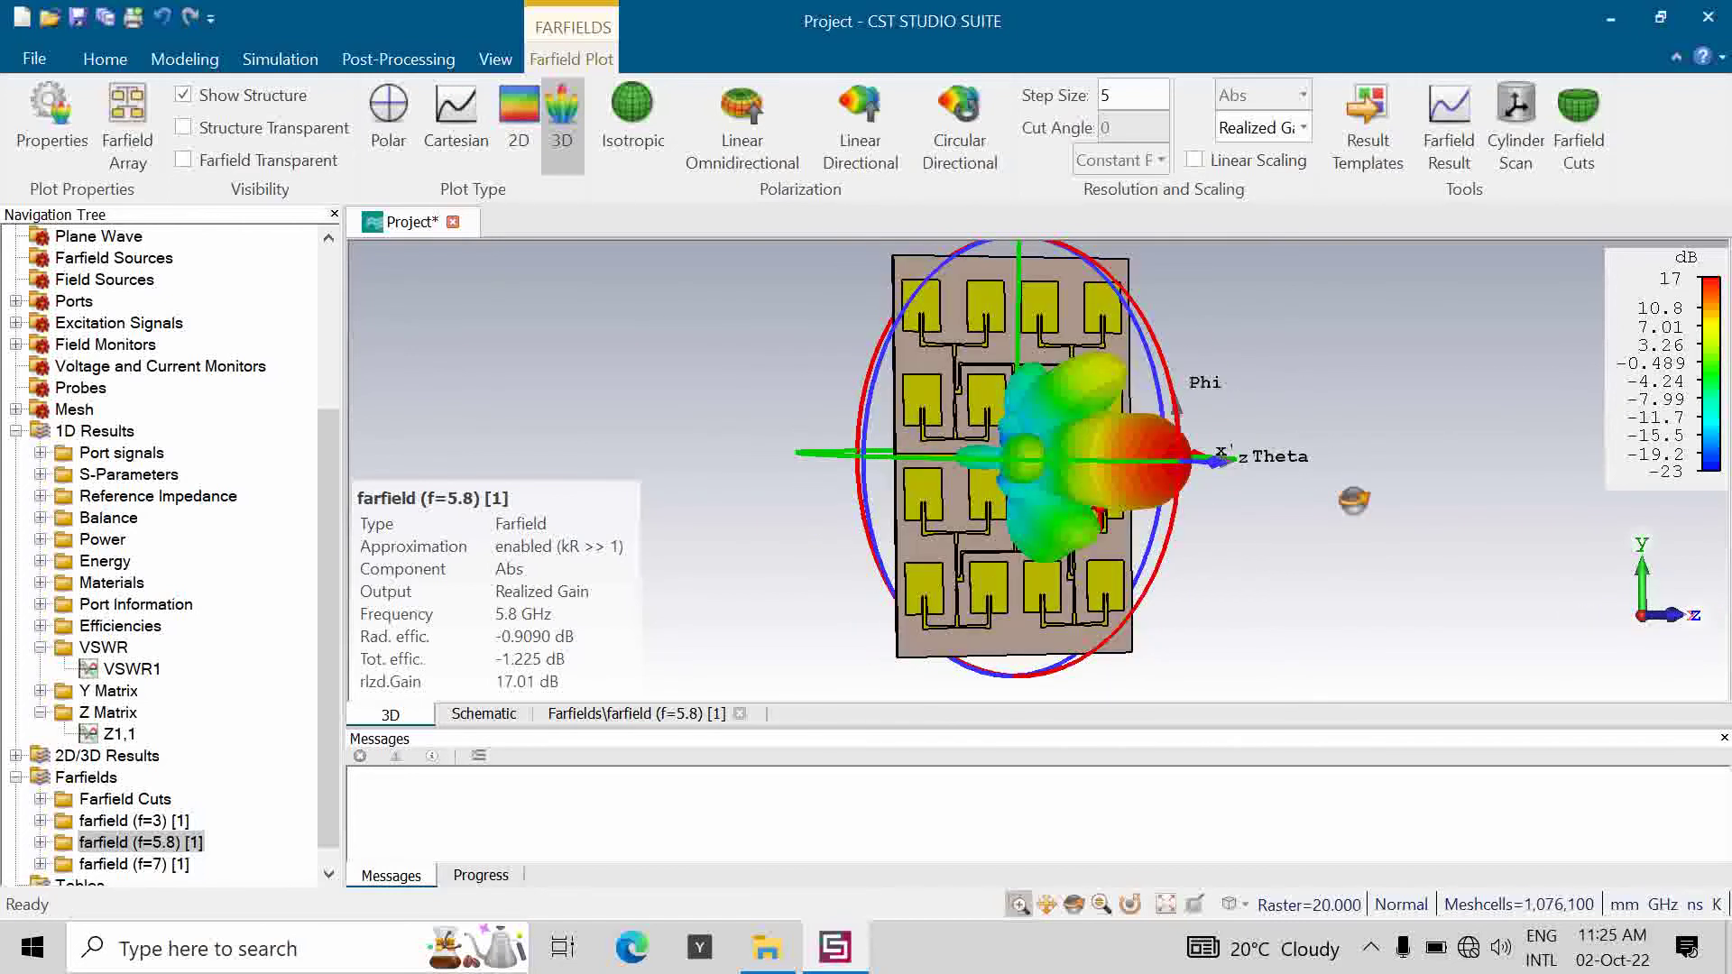
# Change the farfield output quantity to Gain (IEEE), then to Directivity.
pyautogui.click(1302, 127)
pyautogui.click(1273, 174)
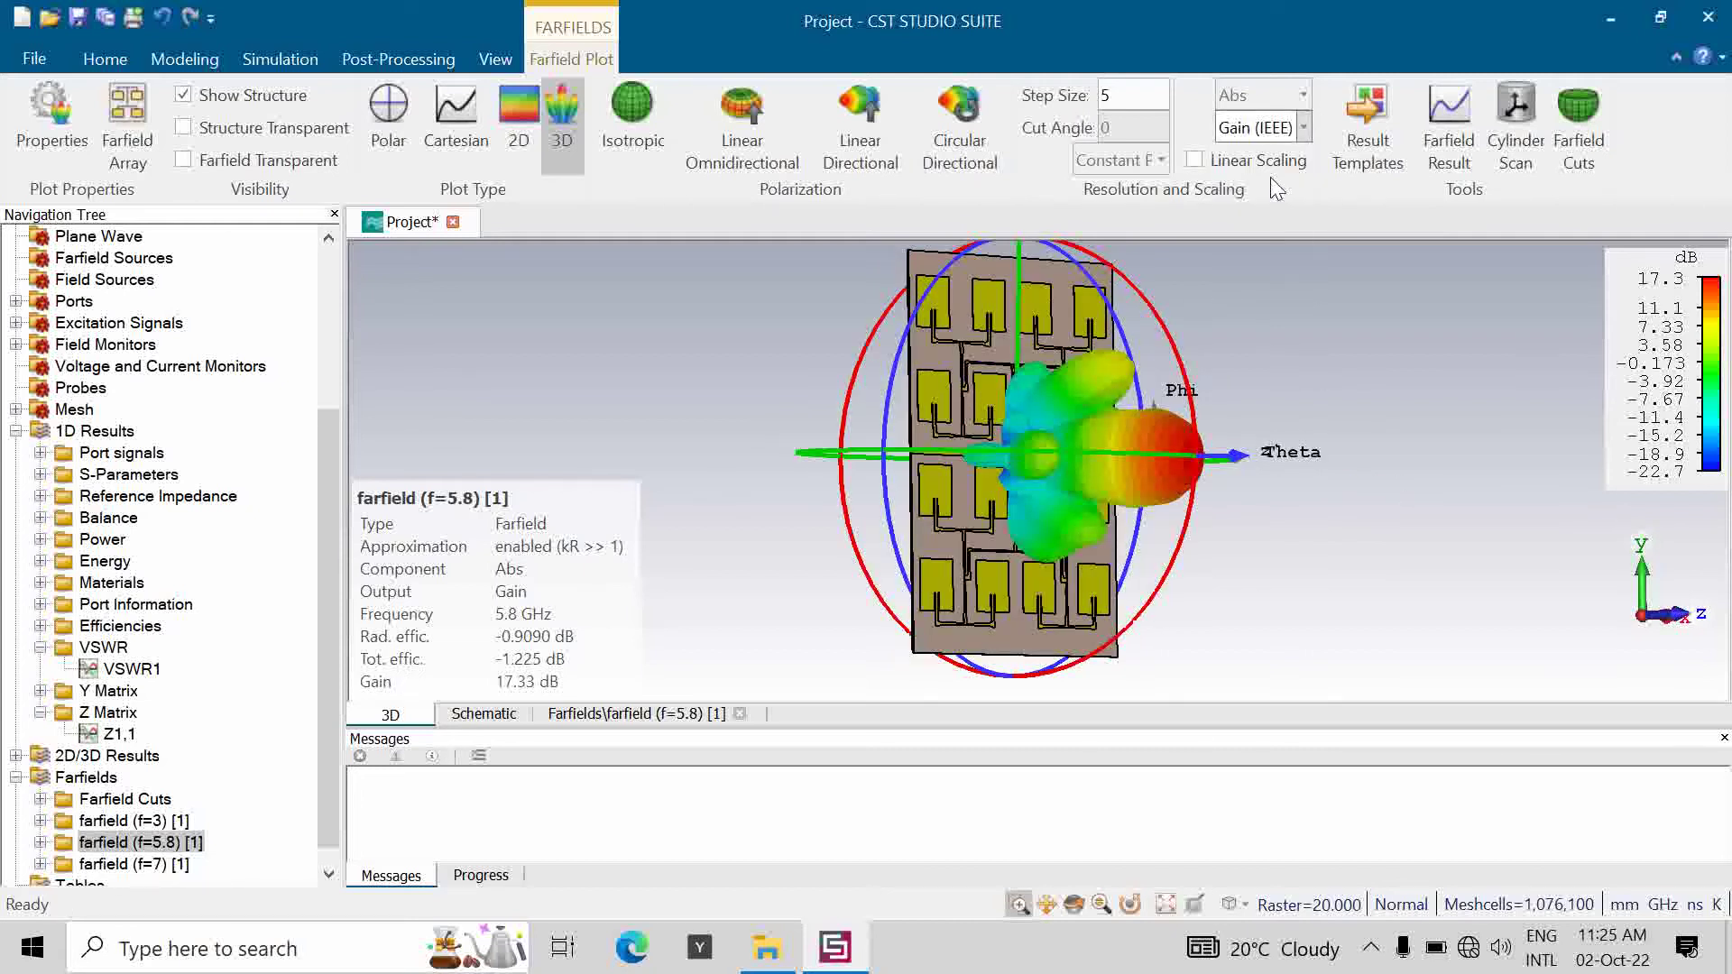
pyautogui.click(1303, 127)
pyautogui.click(1279, 161)
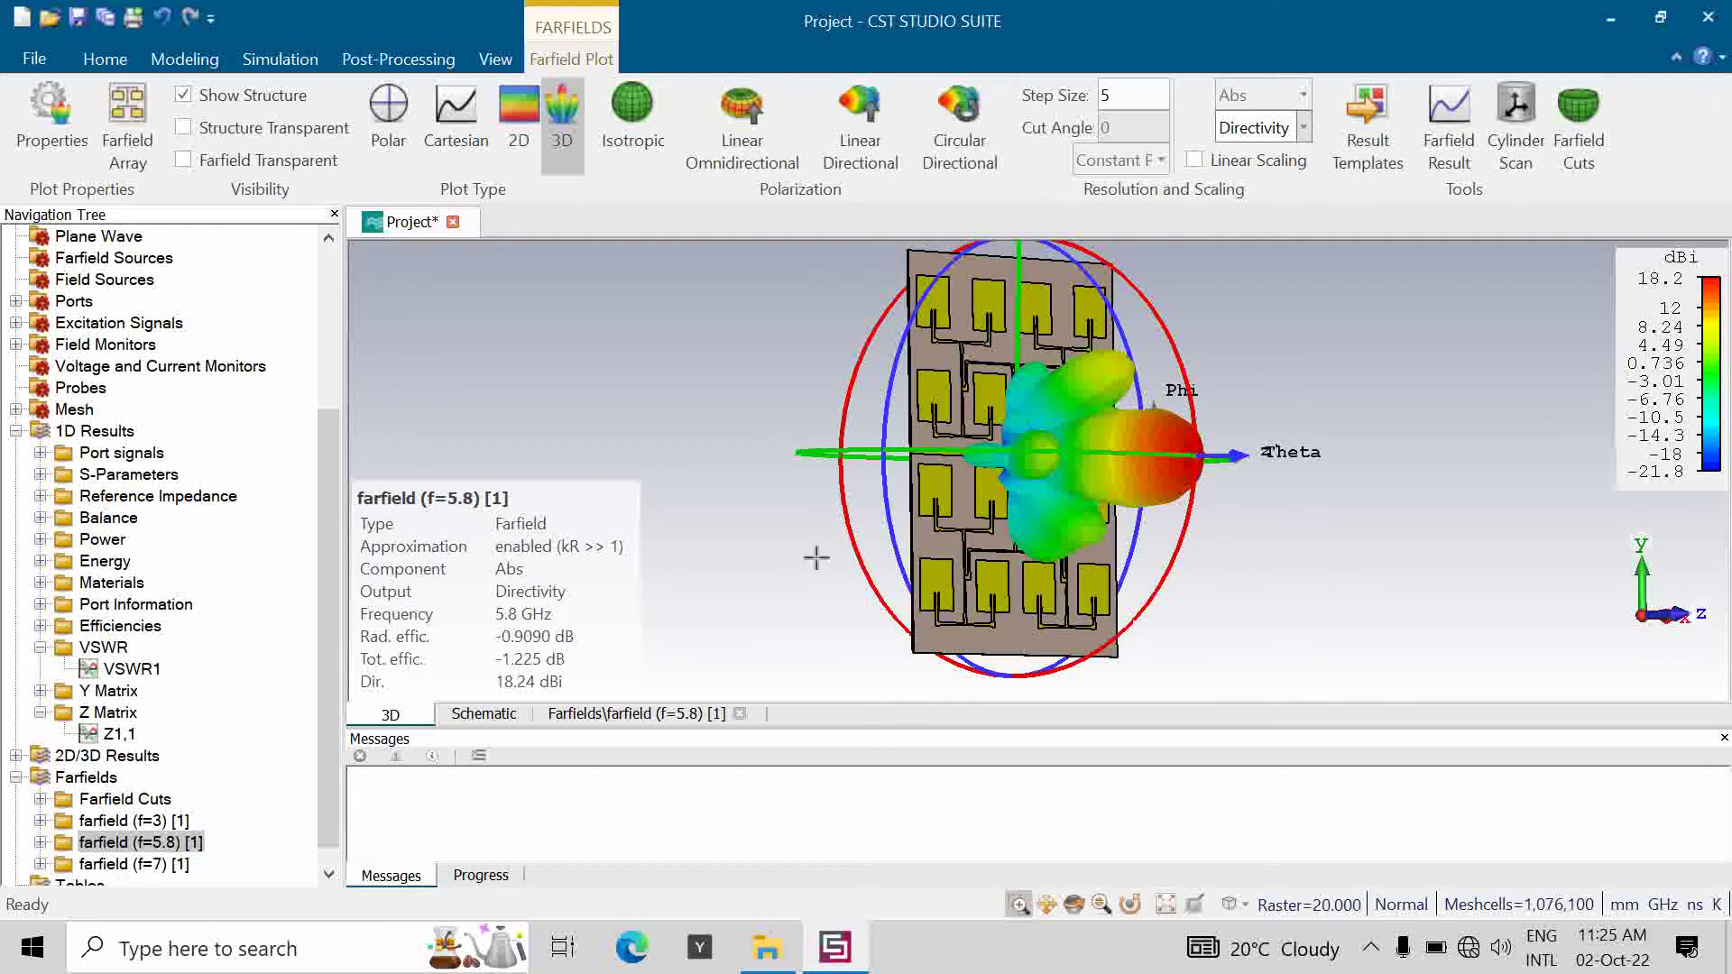
# Plot Ludwig 3 Horizontal directivity as a Cartesian cut at Phi=0, peaking at -5.37 dBi.
pyautogui.press('space')
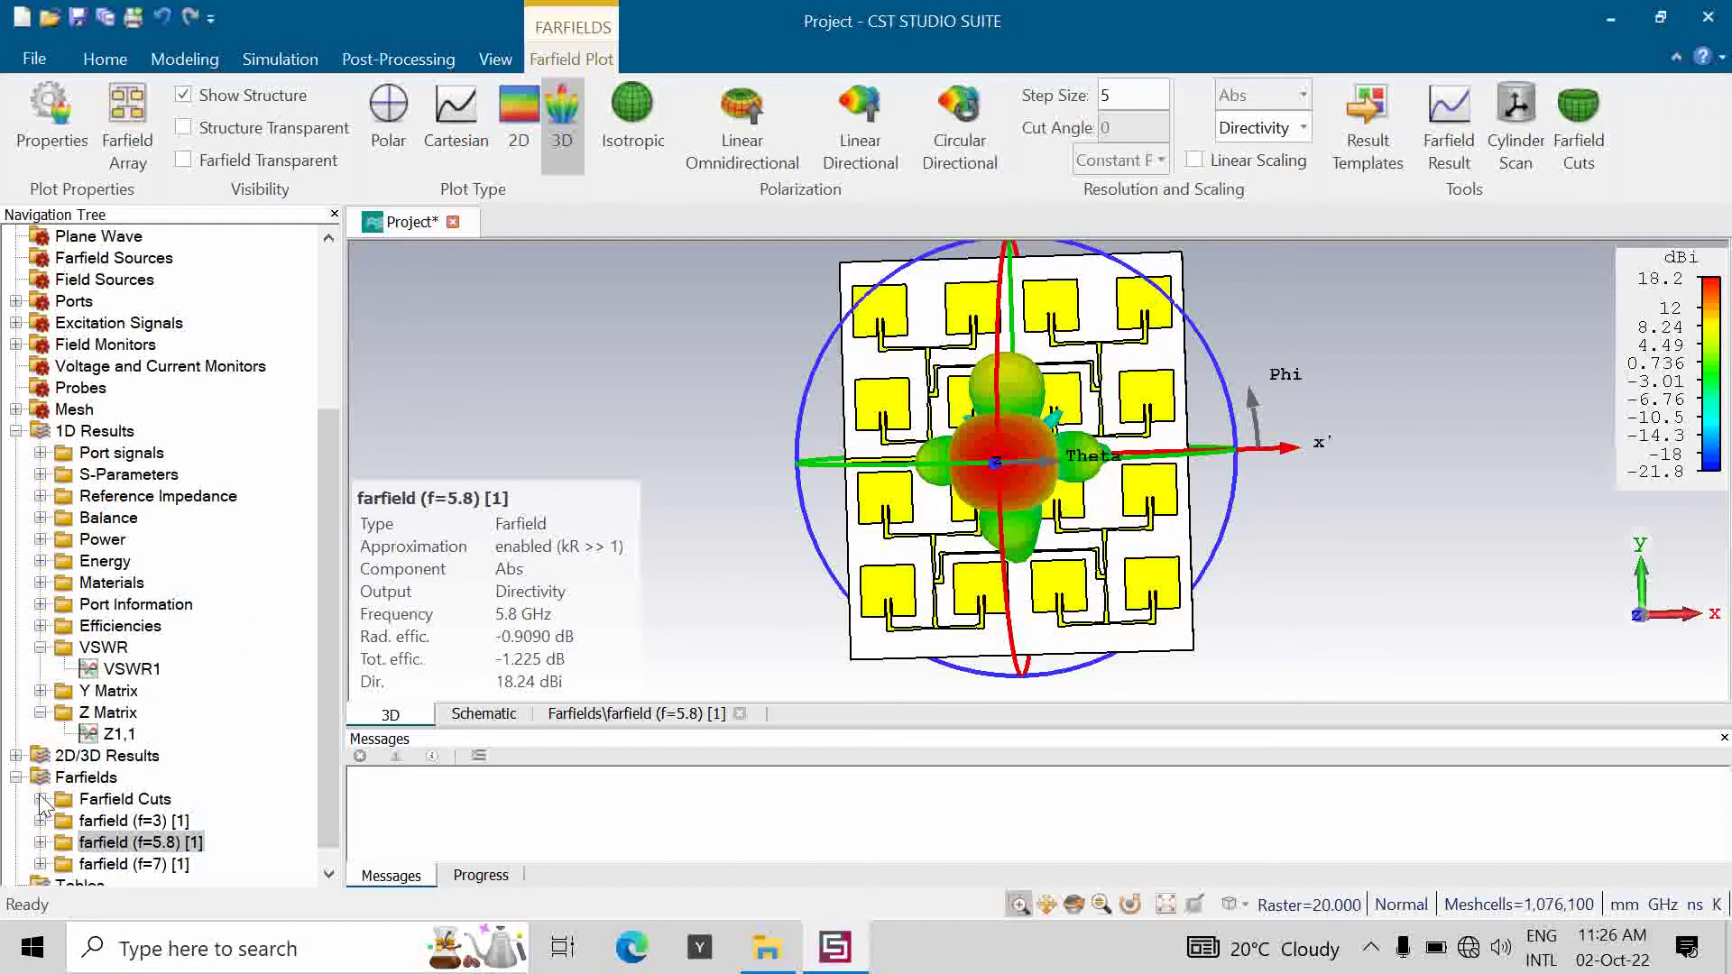
pyautogui.click(42, 841)
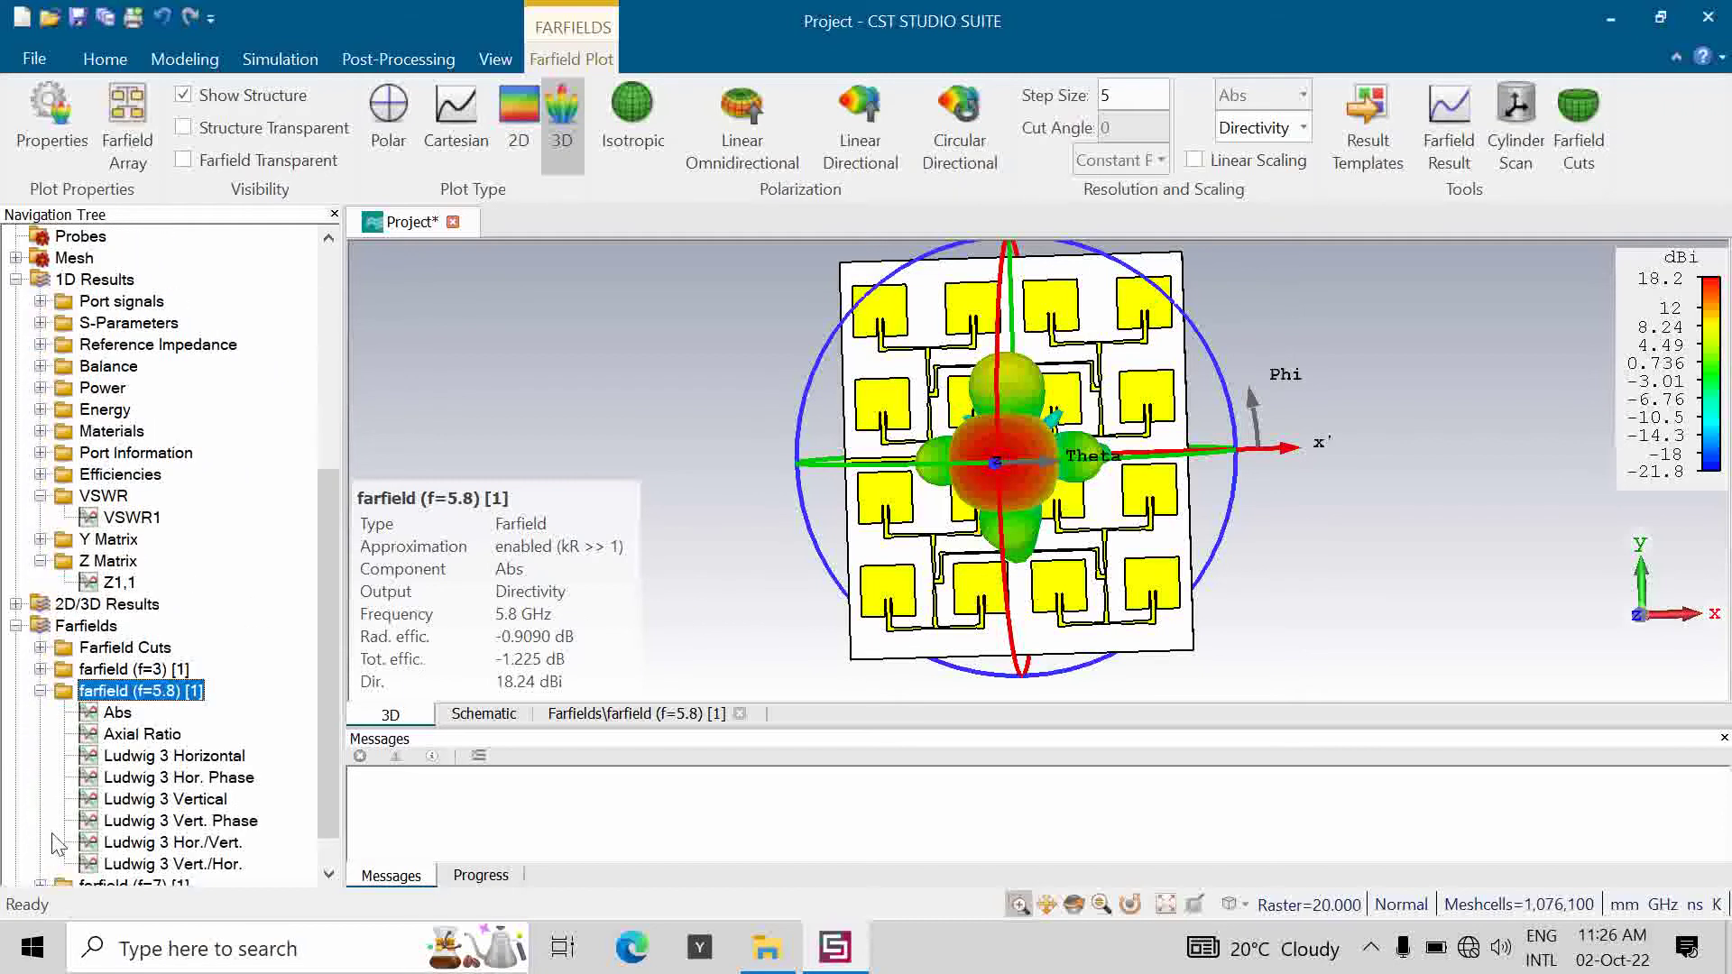
pyautogui.click(142, 757)
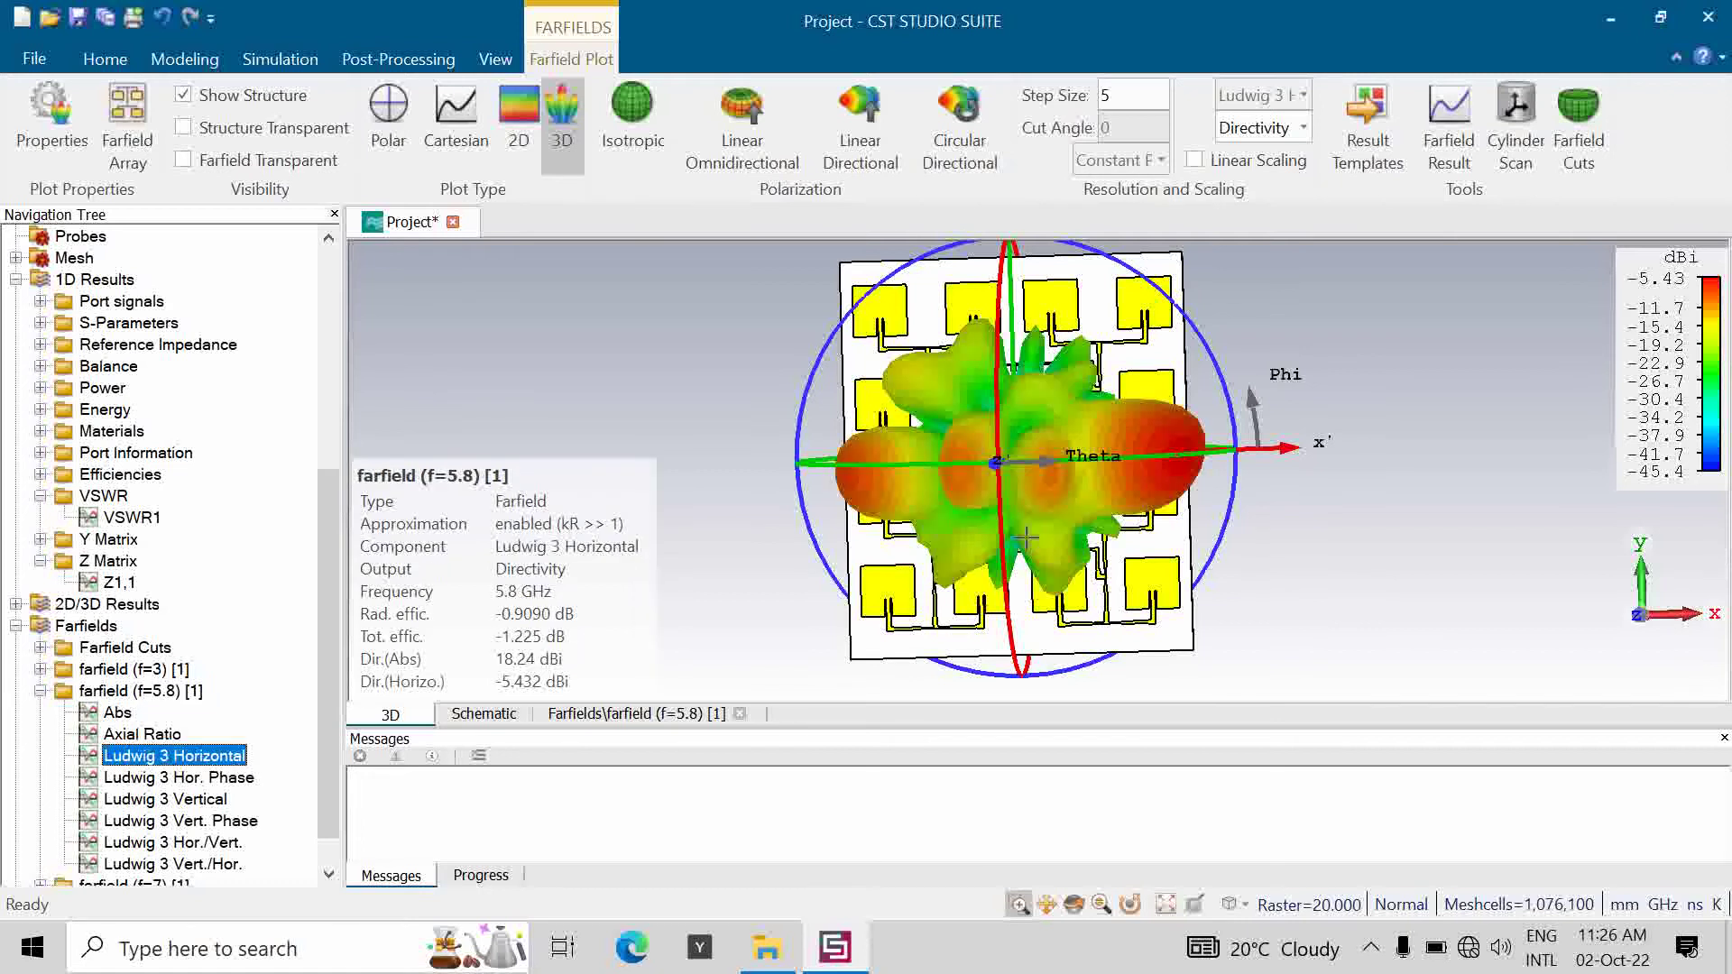
pyautogui.click(451, 147)
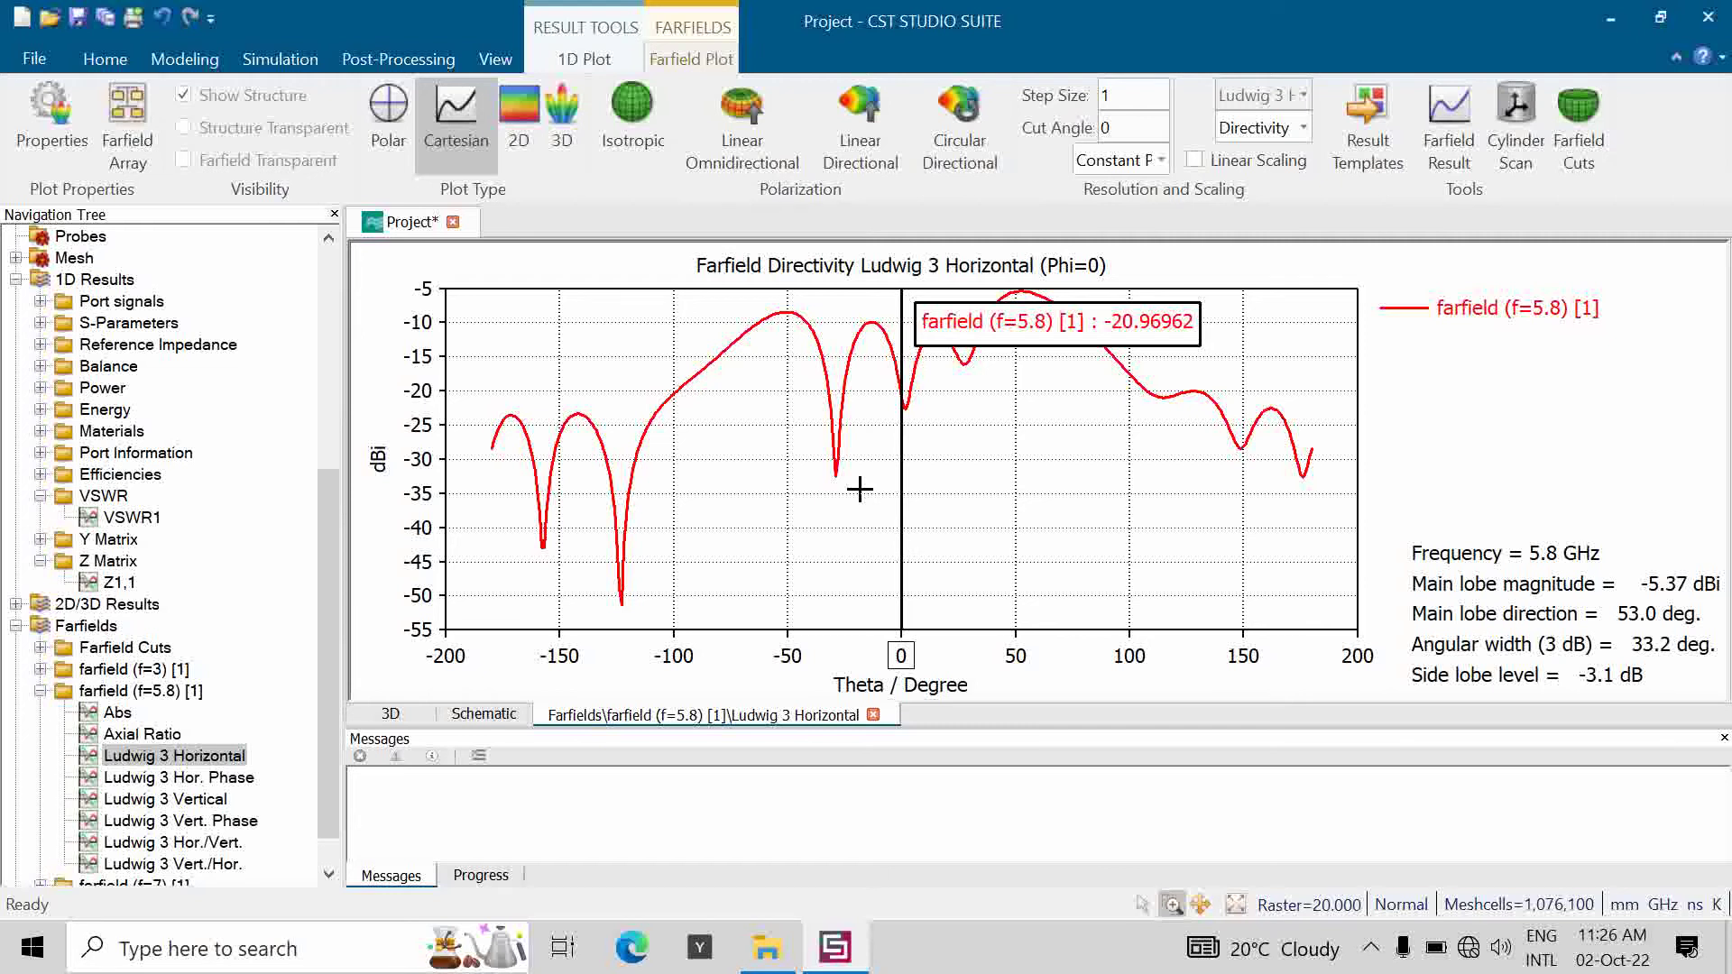
# Show Ludwig 3 Vertical as Gain (IEEE) and compare it with Ludwig 3 Horizontal gain.
pyautogui.click(207, 800)
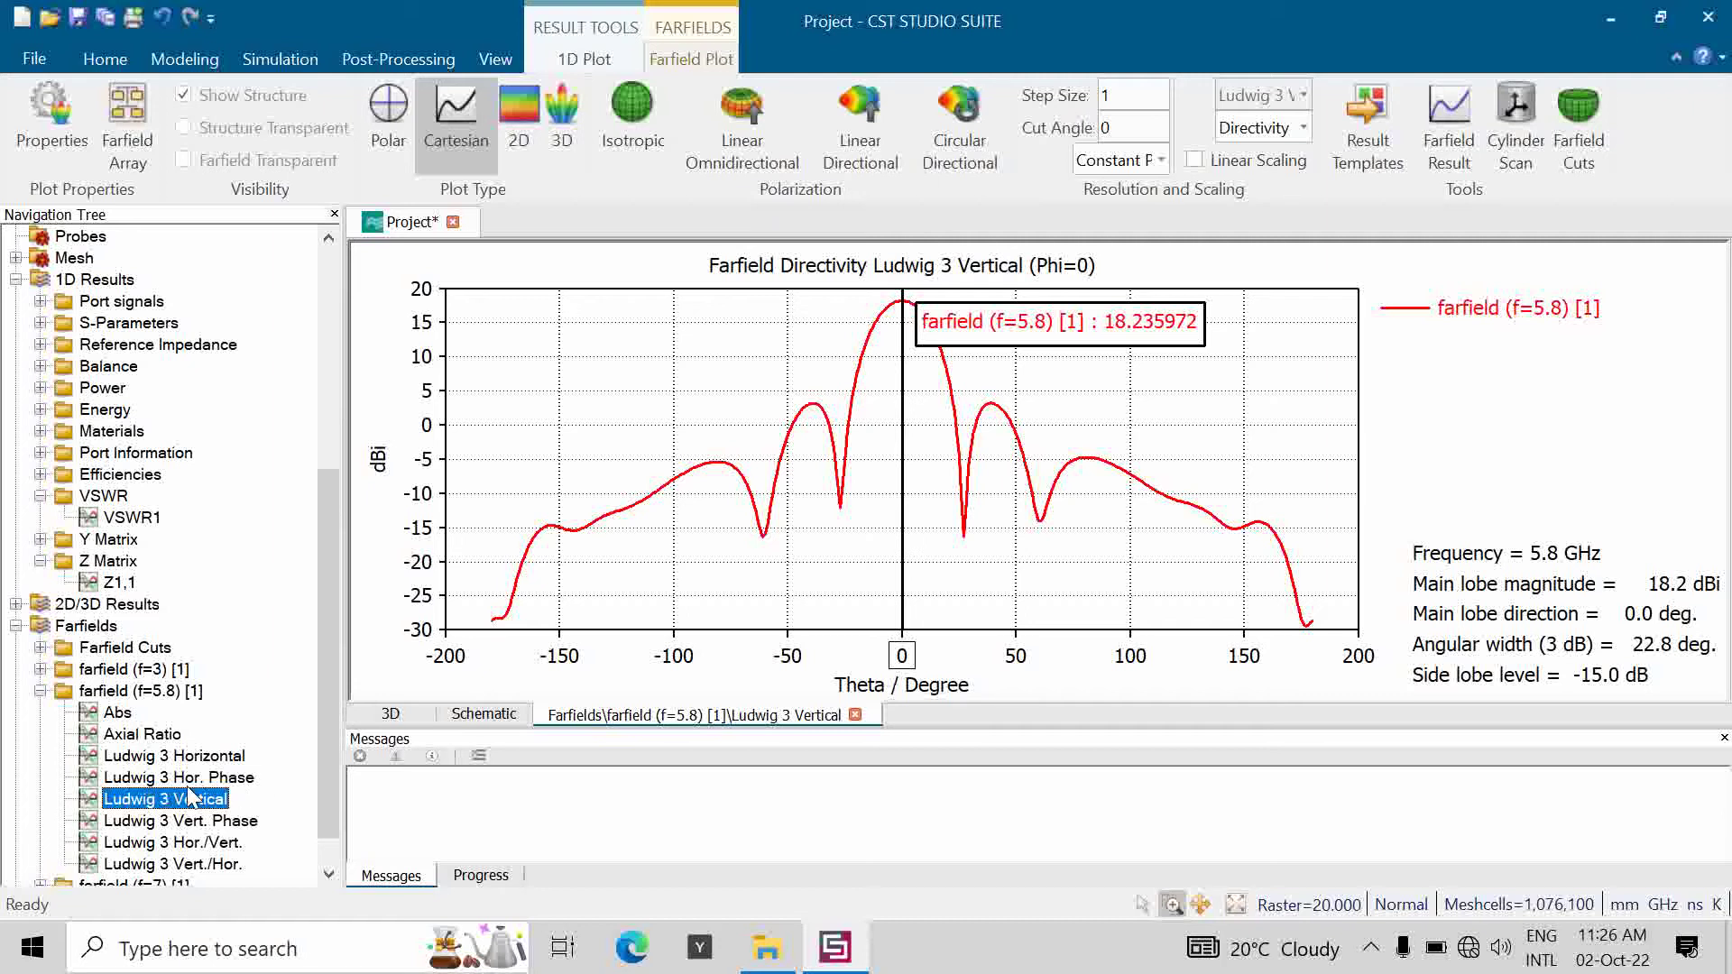
pyautogui.click(1299, 127)
pyautogui.click(1270, 175)
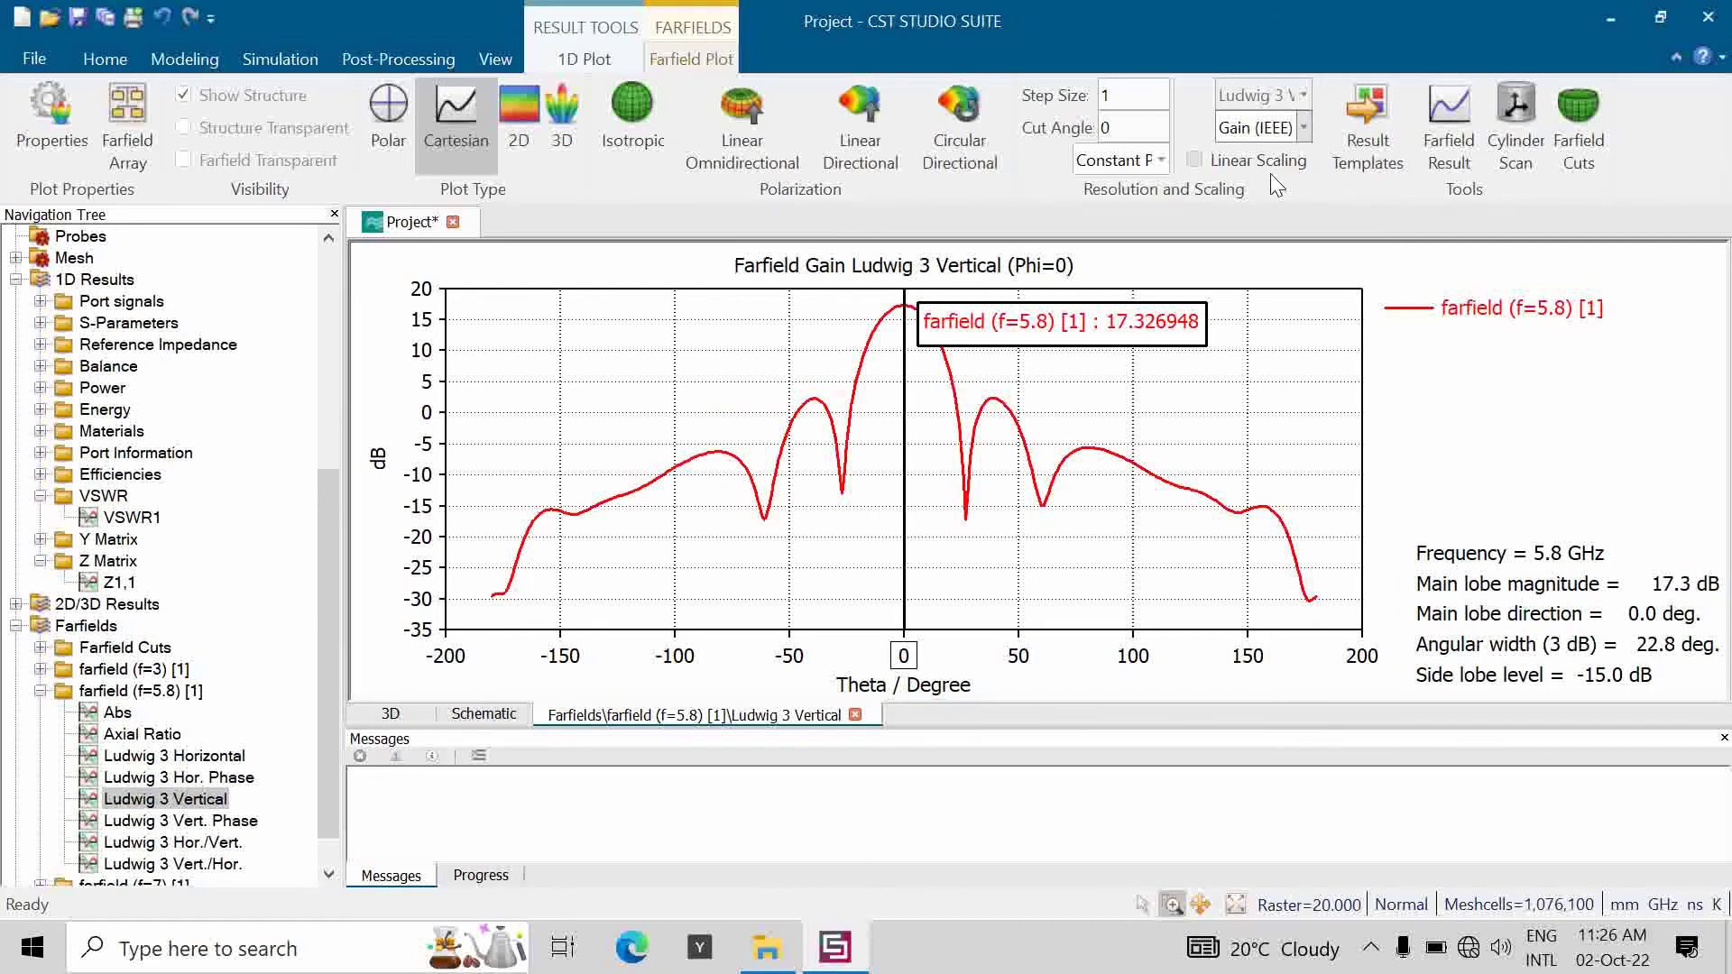
pyautogui.click(225, 758)
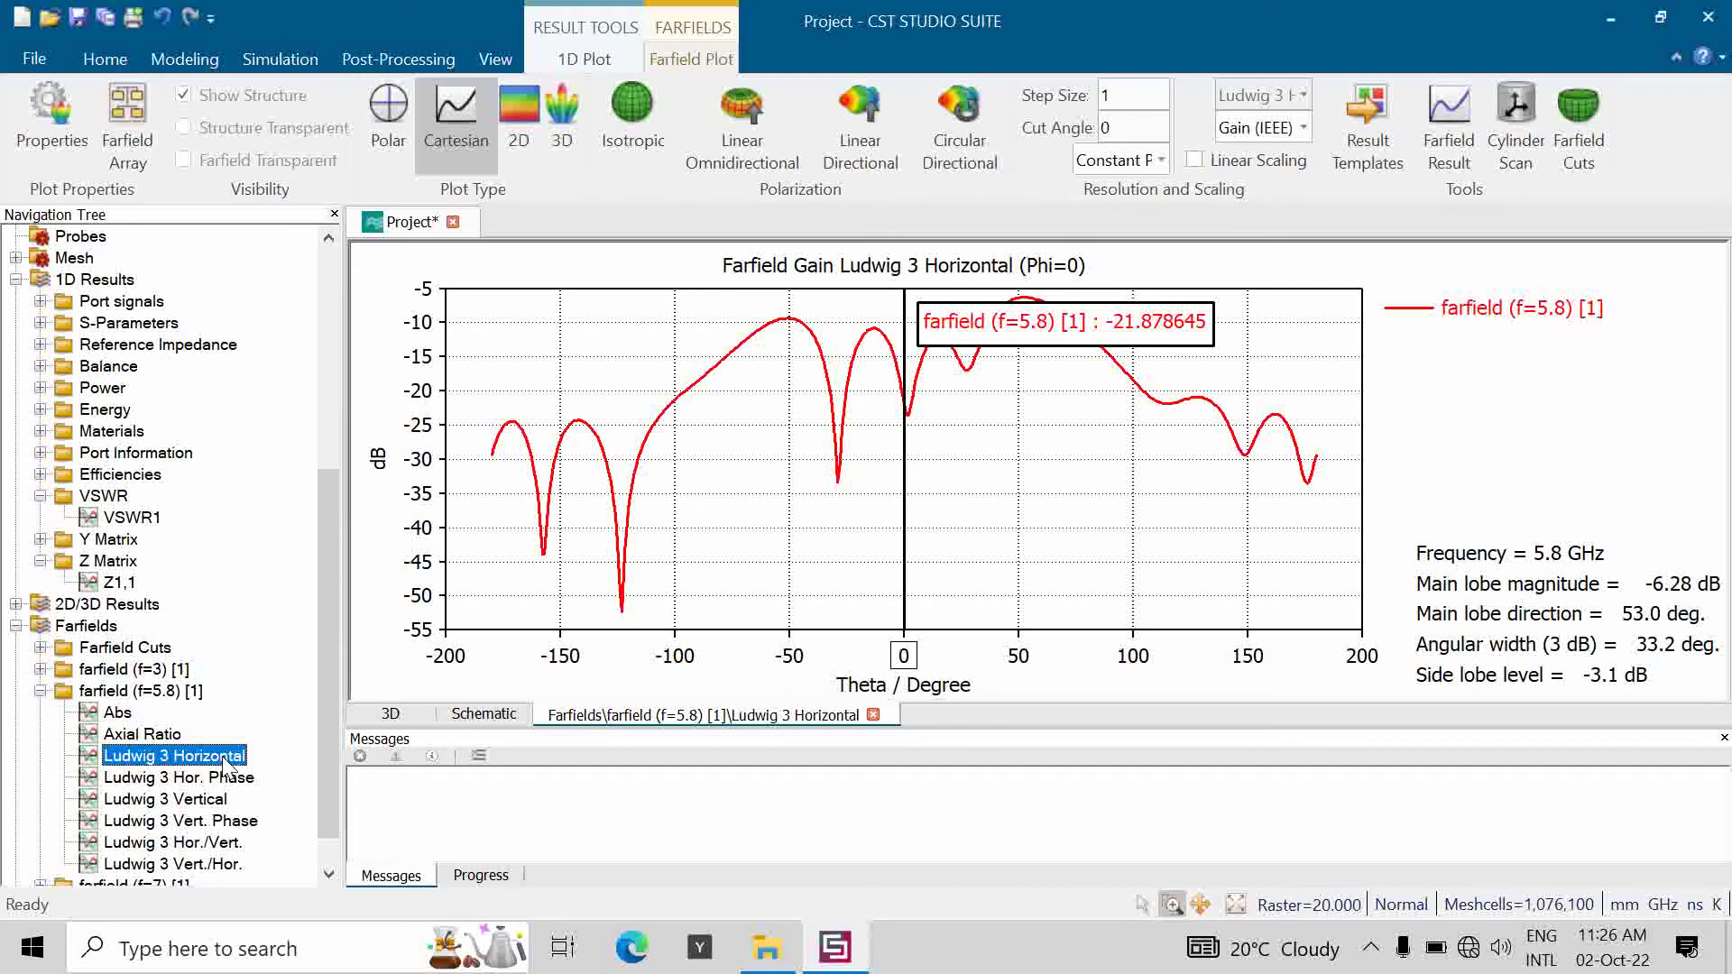
pyautogui.click(187, 800)
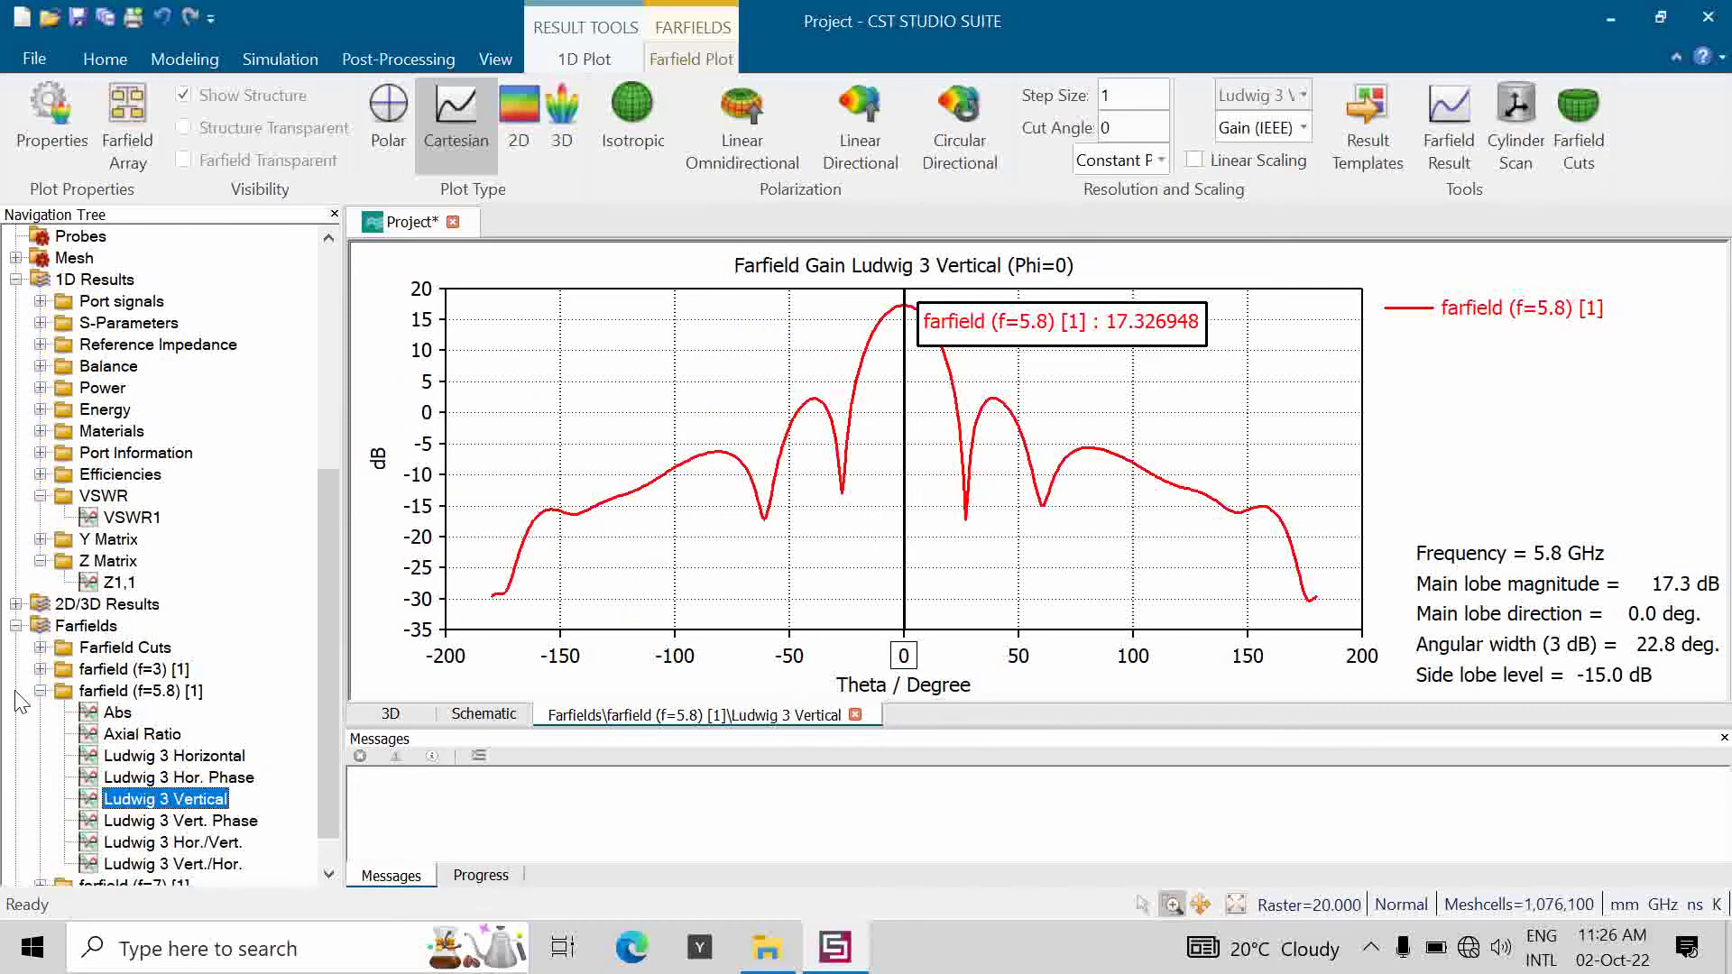
# Open the surface current (f=5.8) result under 2D/3D Results.
pyautogui.click(40, 691)
pyautogui.click(18, 734)
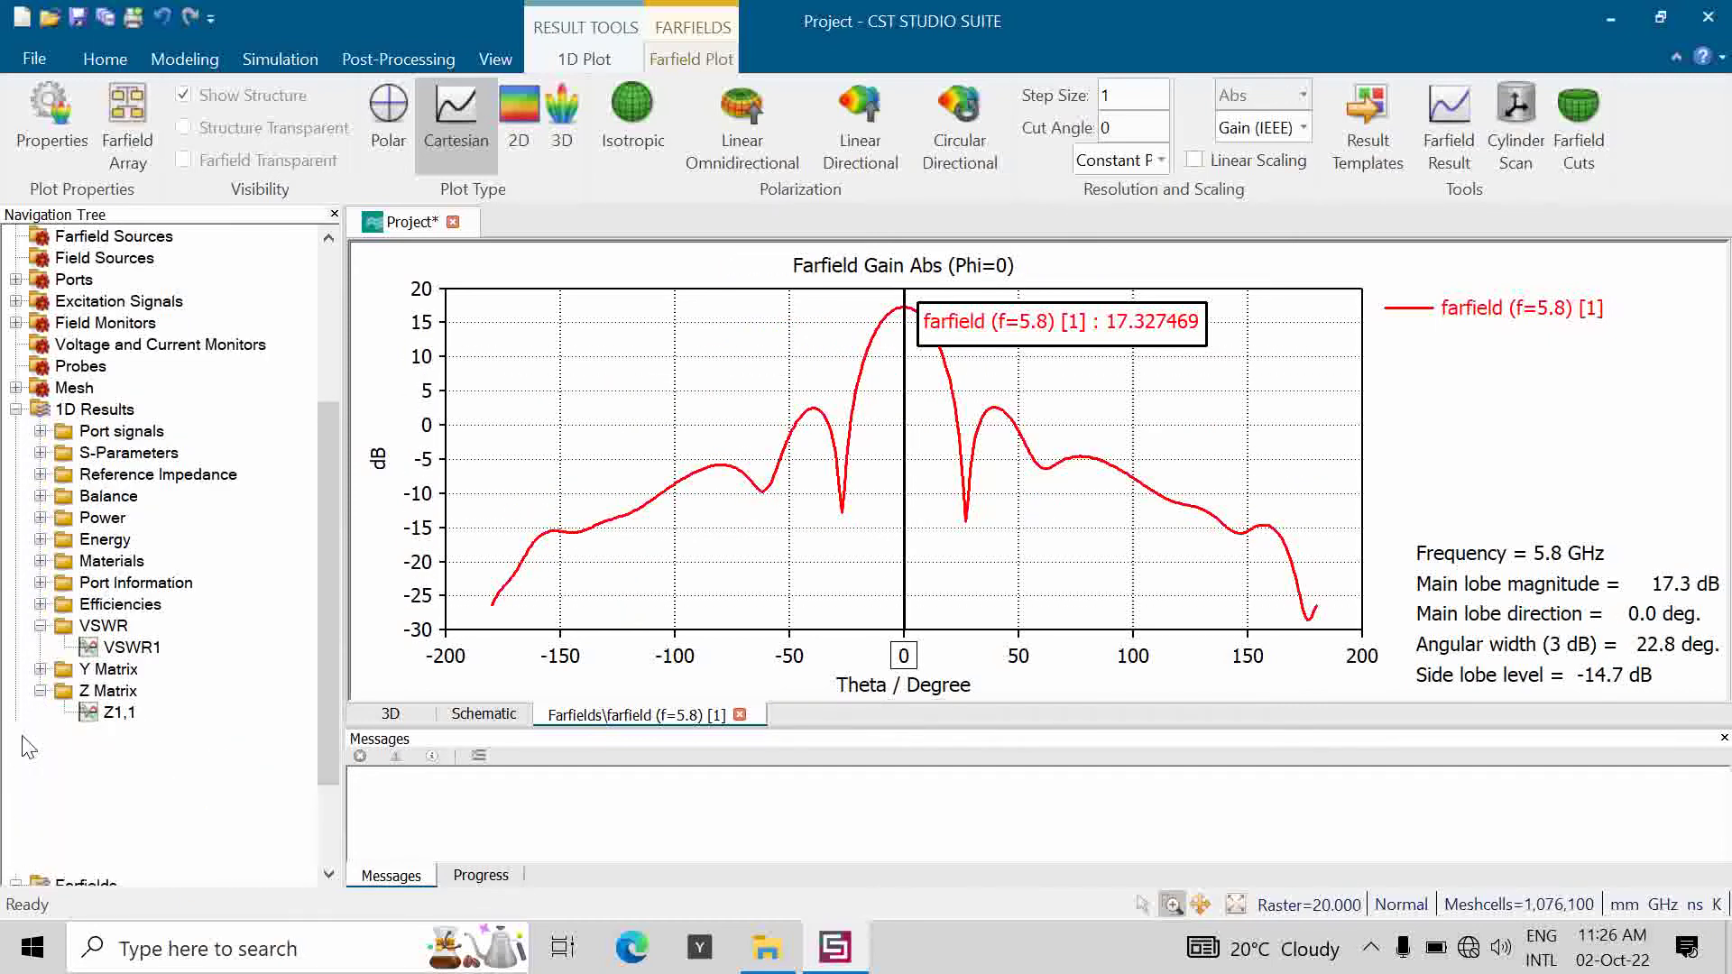
pyautogui.click(40, 820)
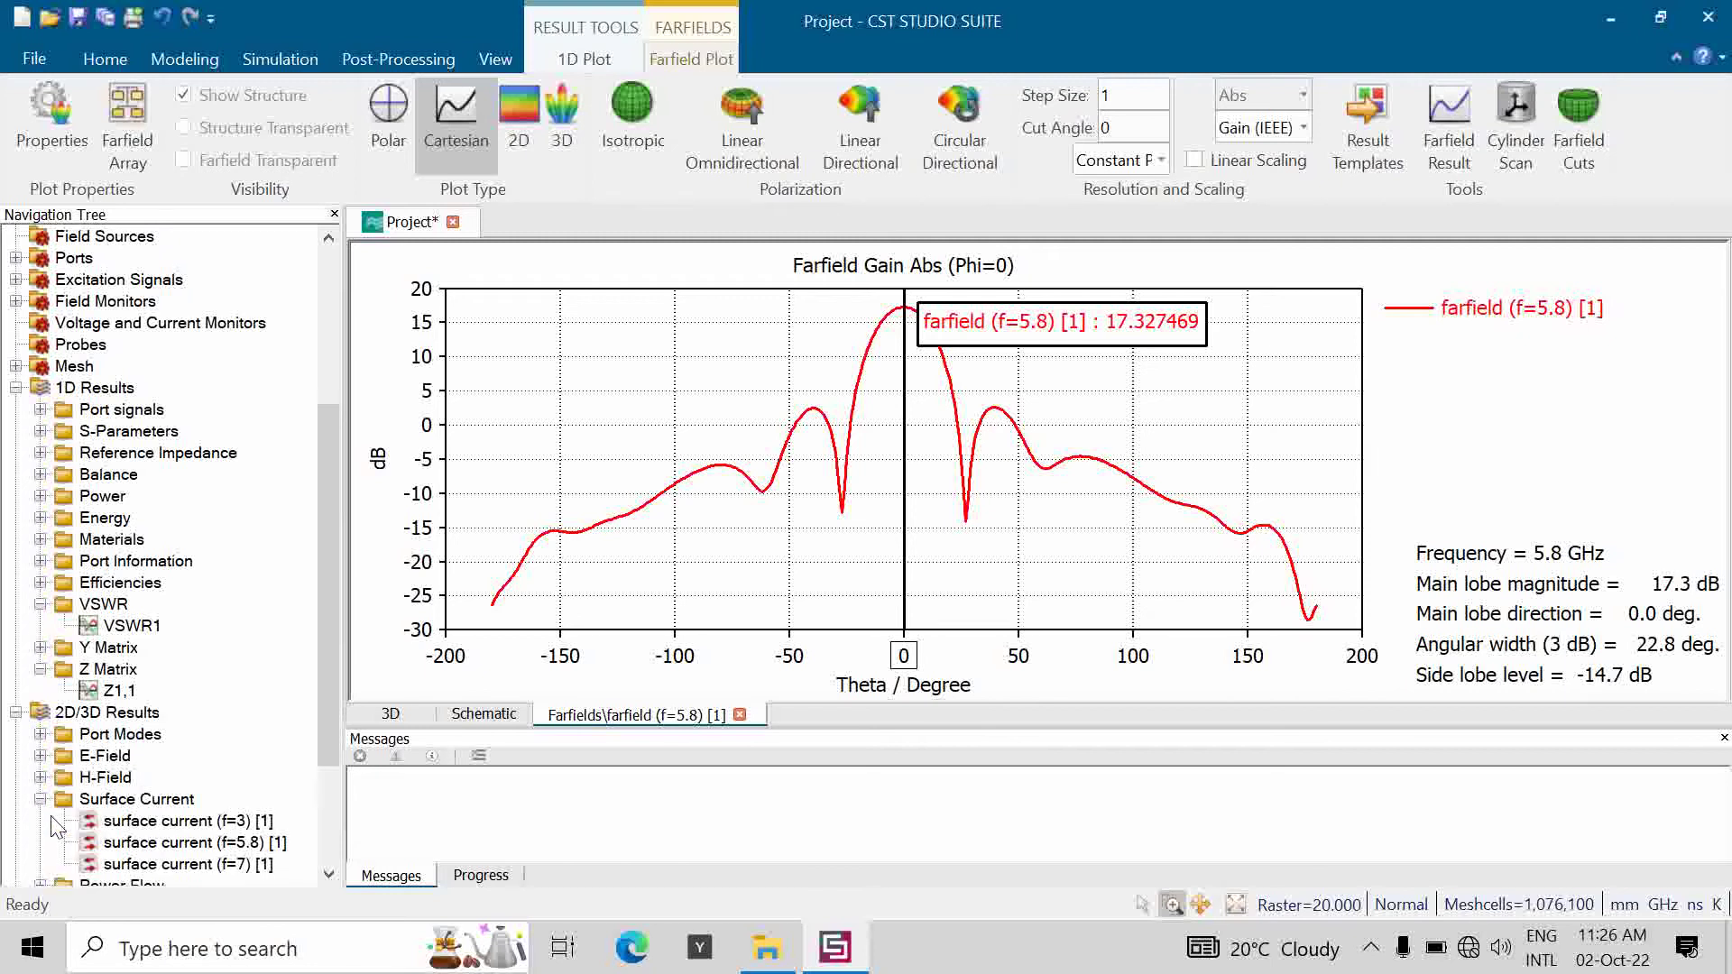
pyautogui.click(194, 842)
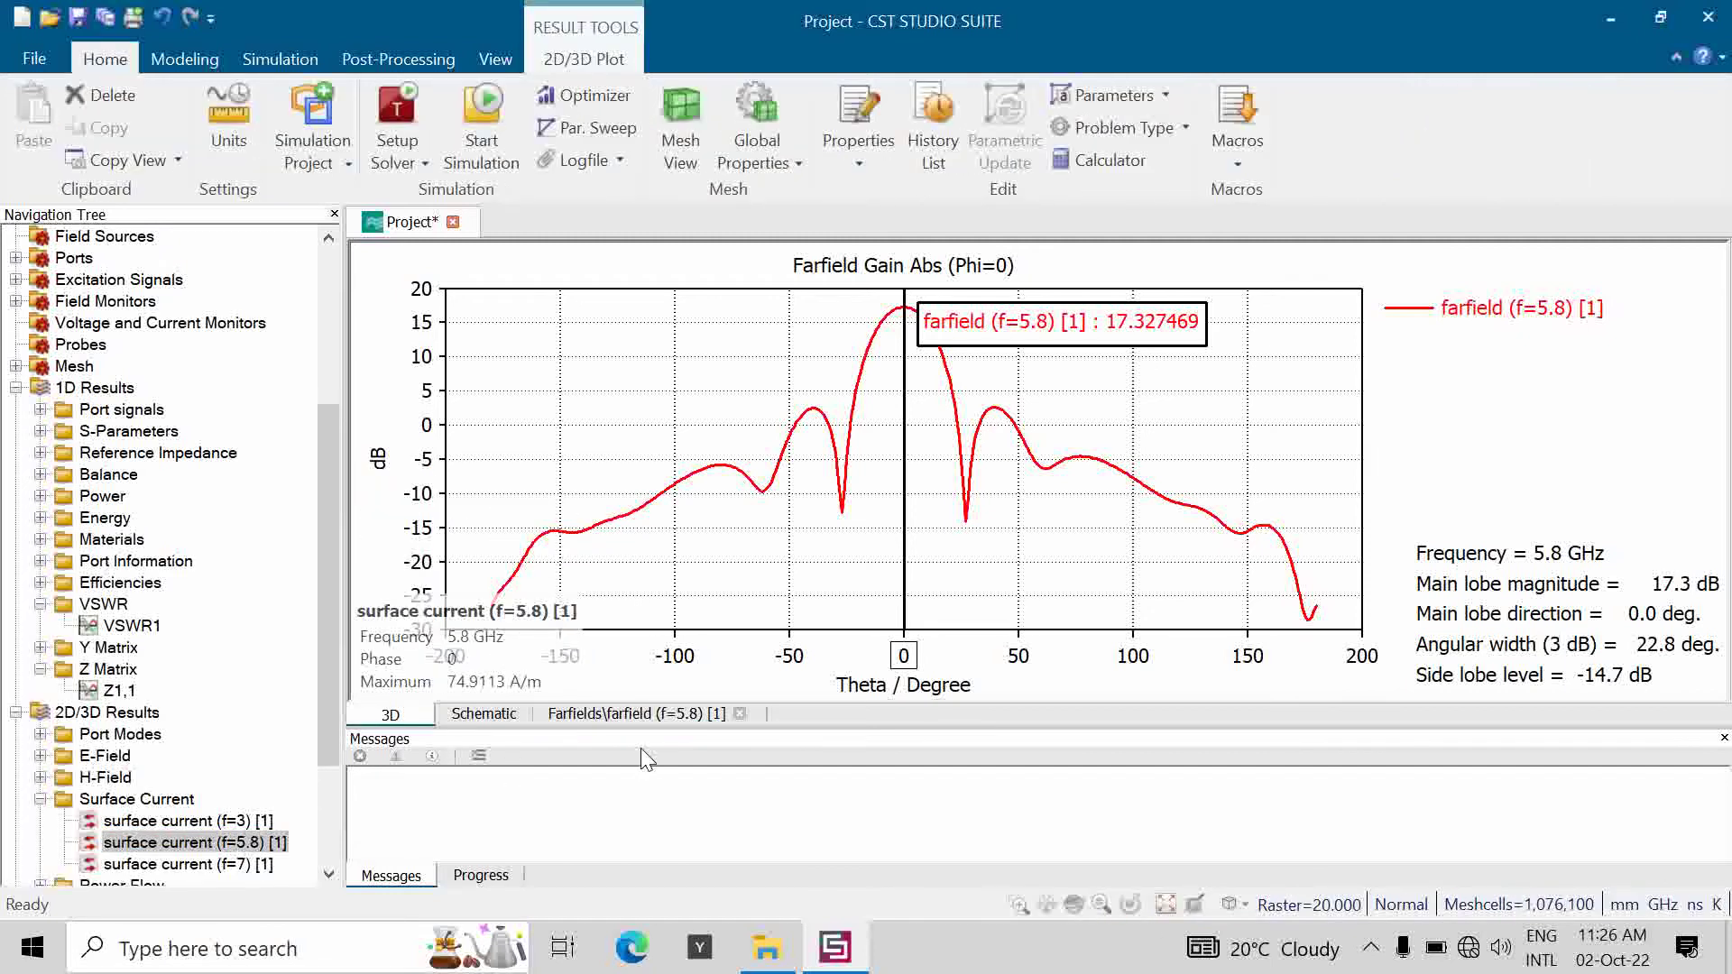
# Set the surface current arrow density to maximum and animate the fields.
pyautogui.scroll(-2, 928, 649)
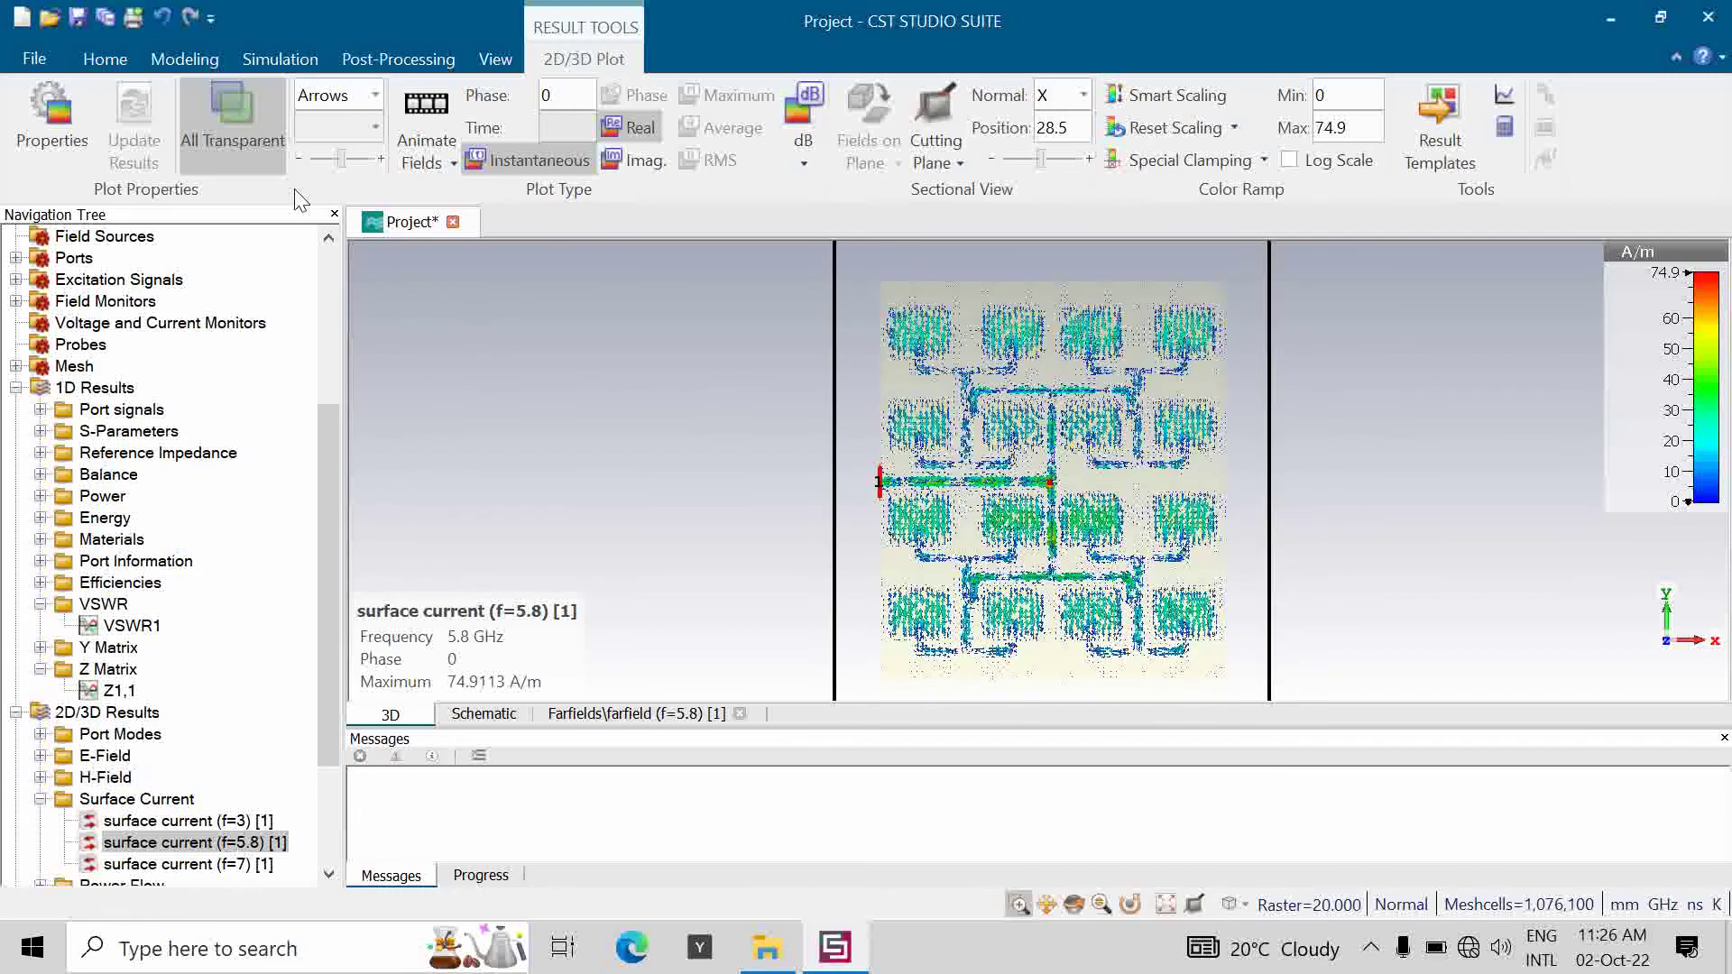
pyautogui.moveTo(349, 159); pyautogui.dragTo(367, 159)
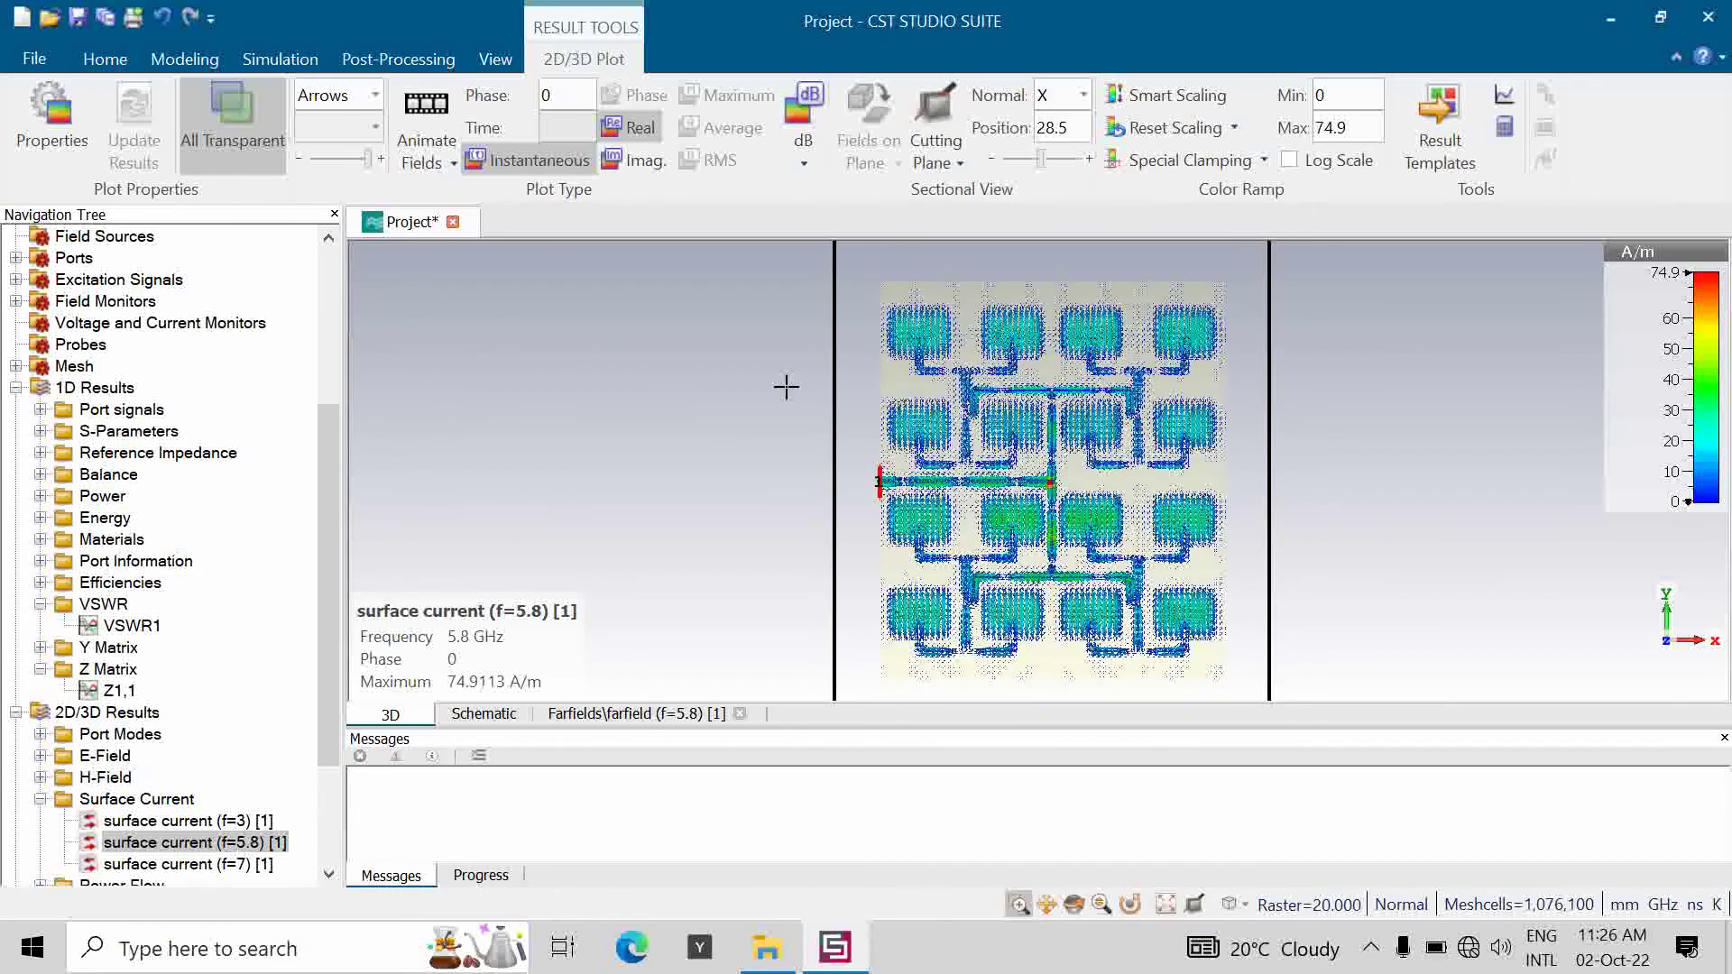
pyautogui.click(428, 105)
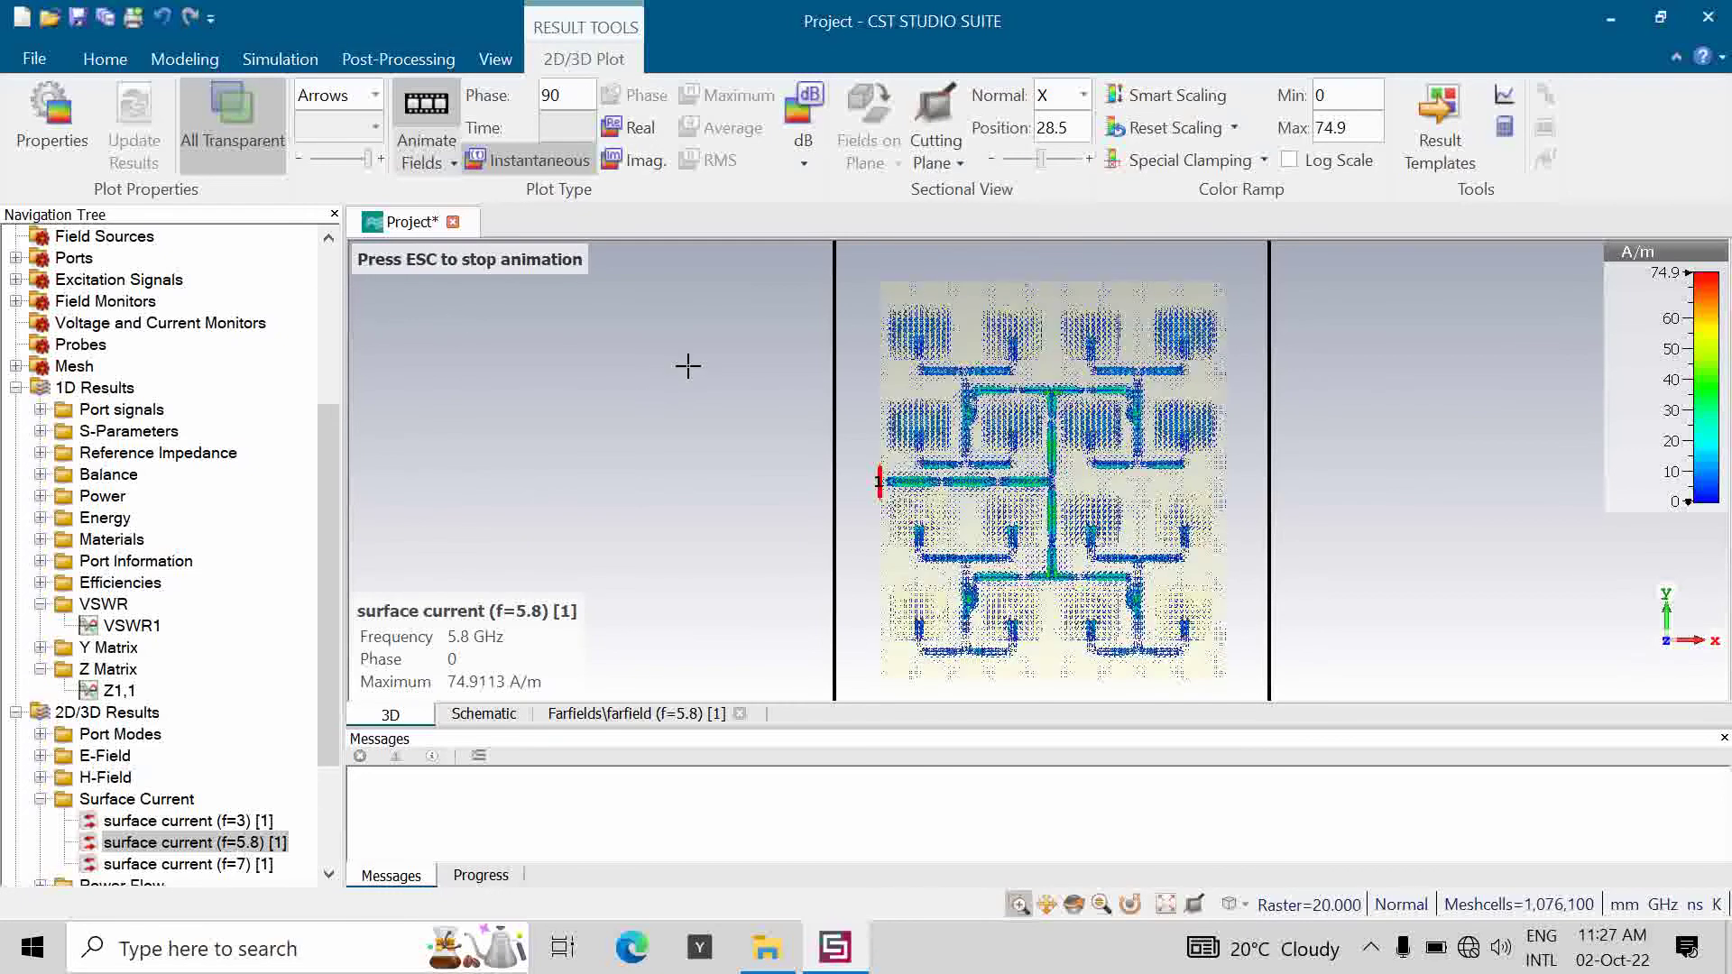
# Stop and rerun the surface-current animation, freezing it at phase 168.75°.
pyautogui.press('Escape')
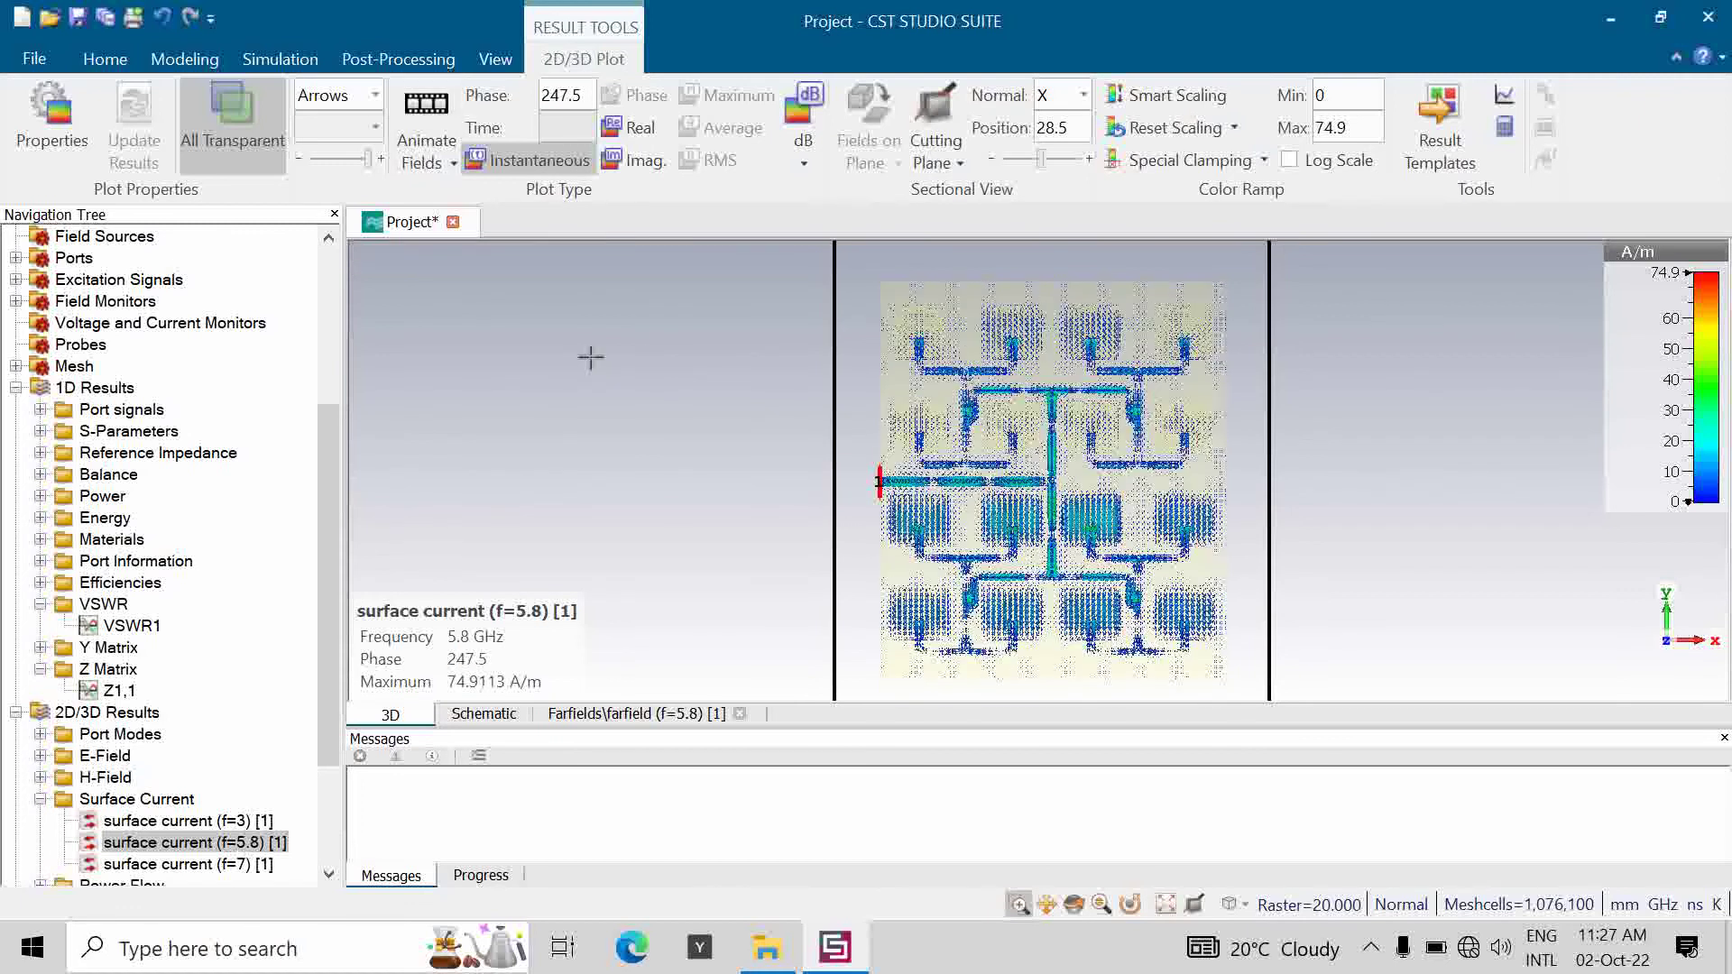
pyautogui.click(426, 105)
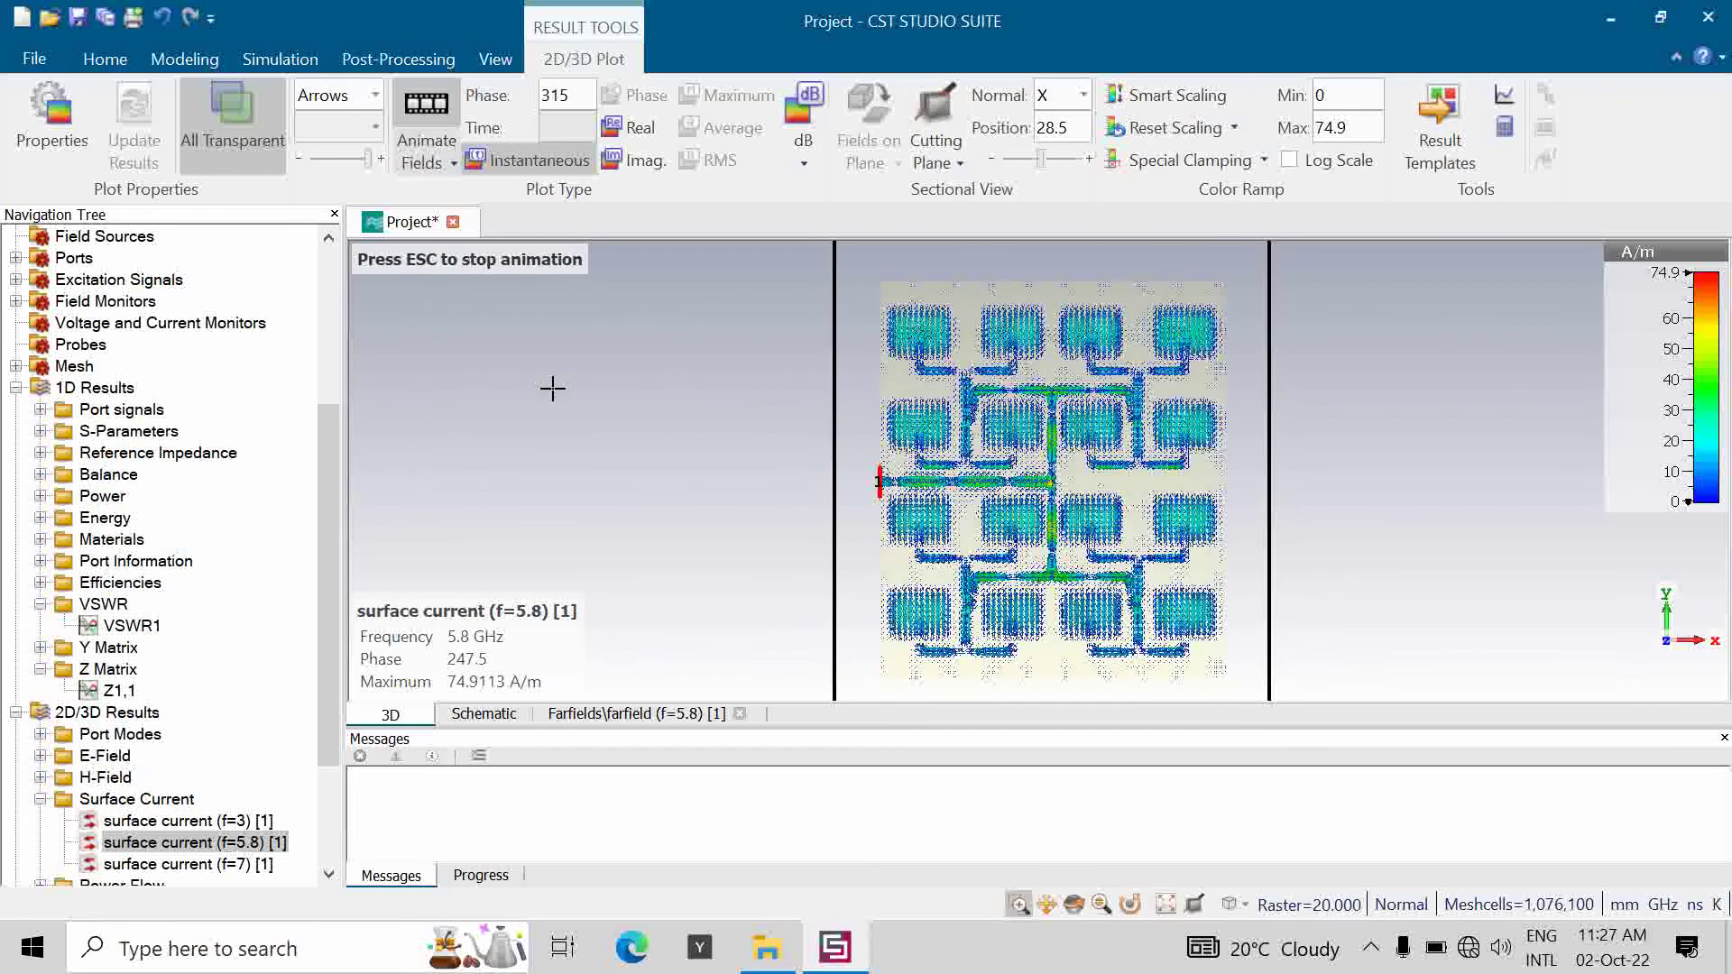
pyautogui.press('Escape')
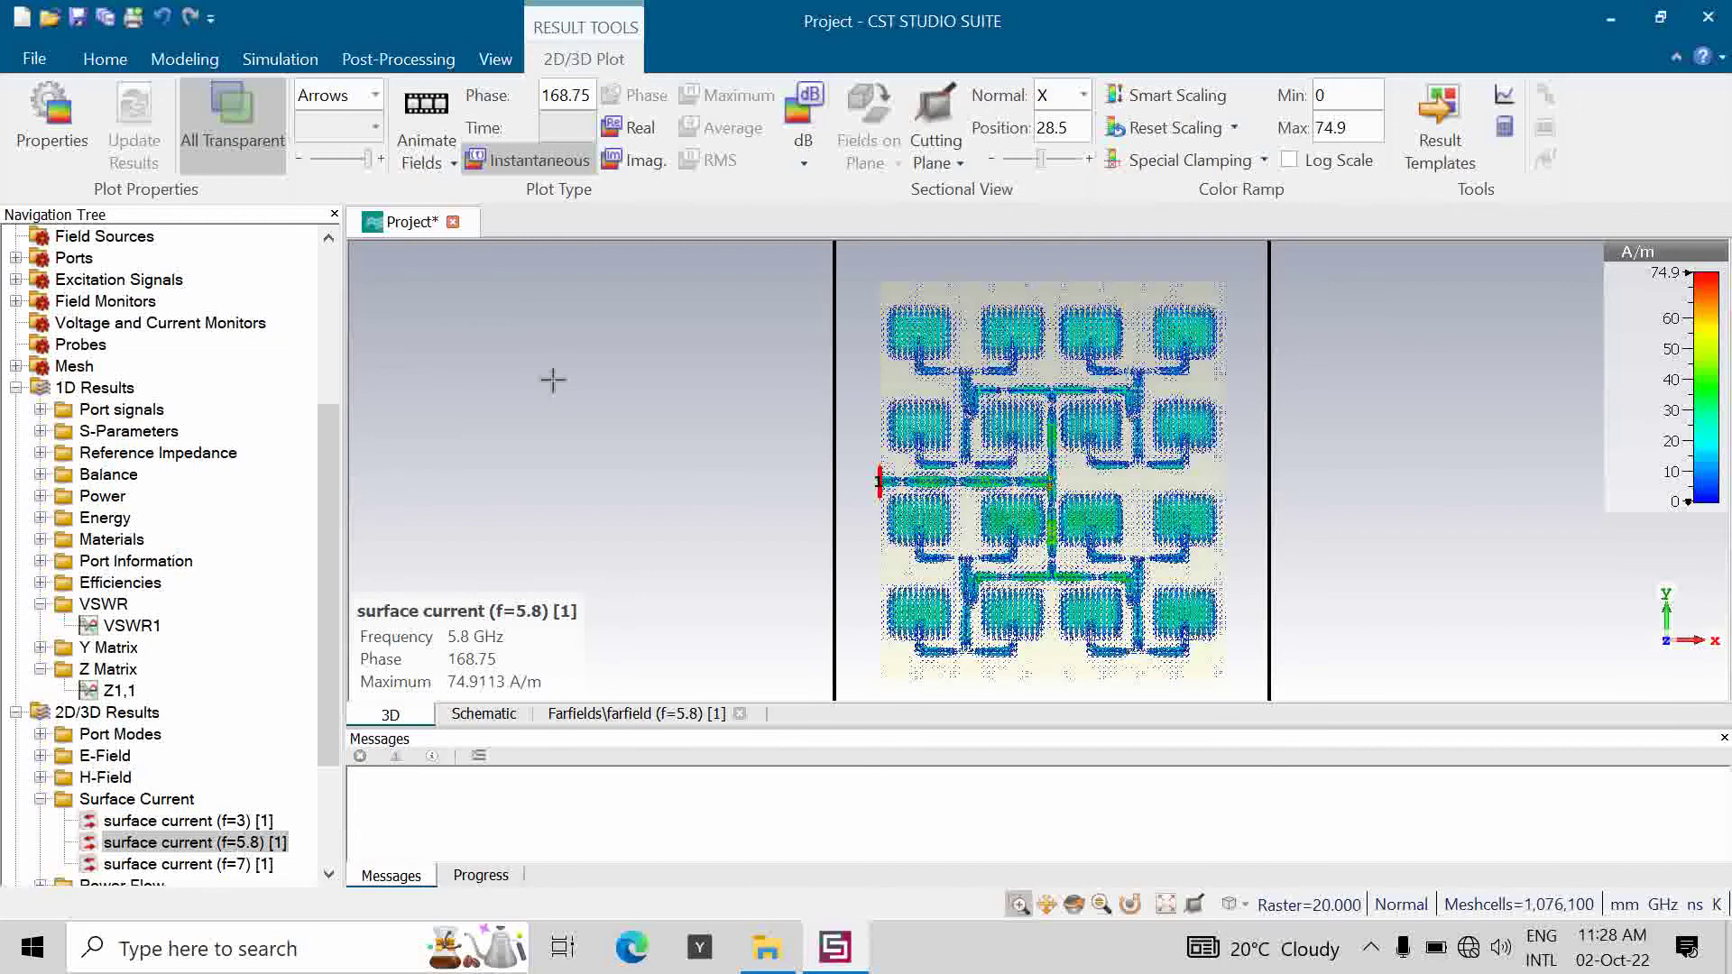
# Return to the plain 16-patch array geometry via Components and nudge the view right.
pyautogui.scroll(2, 71, 591)
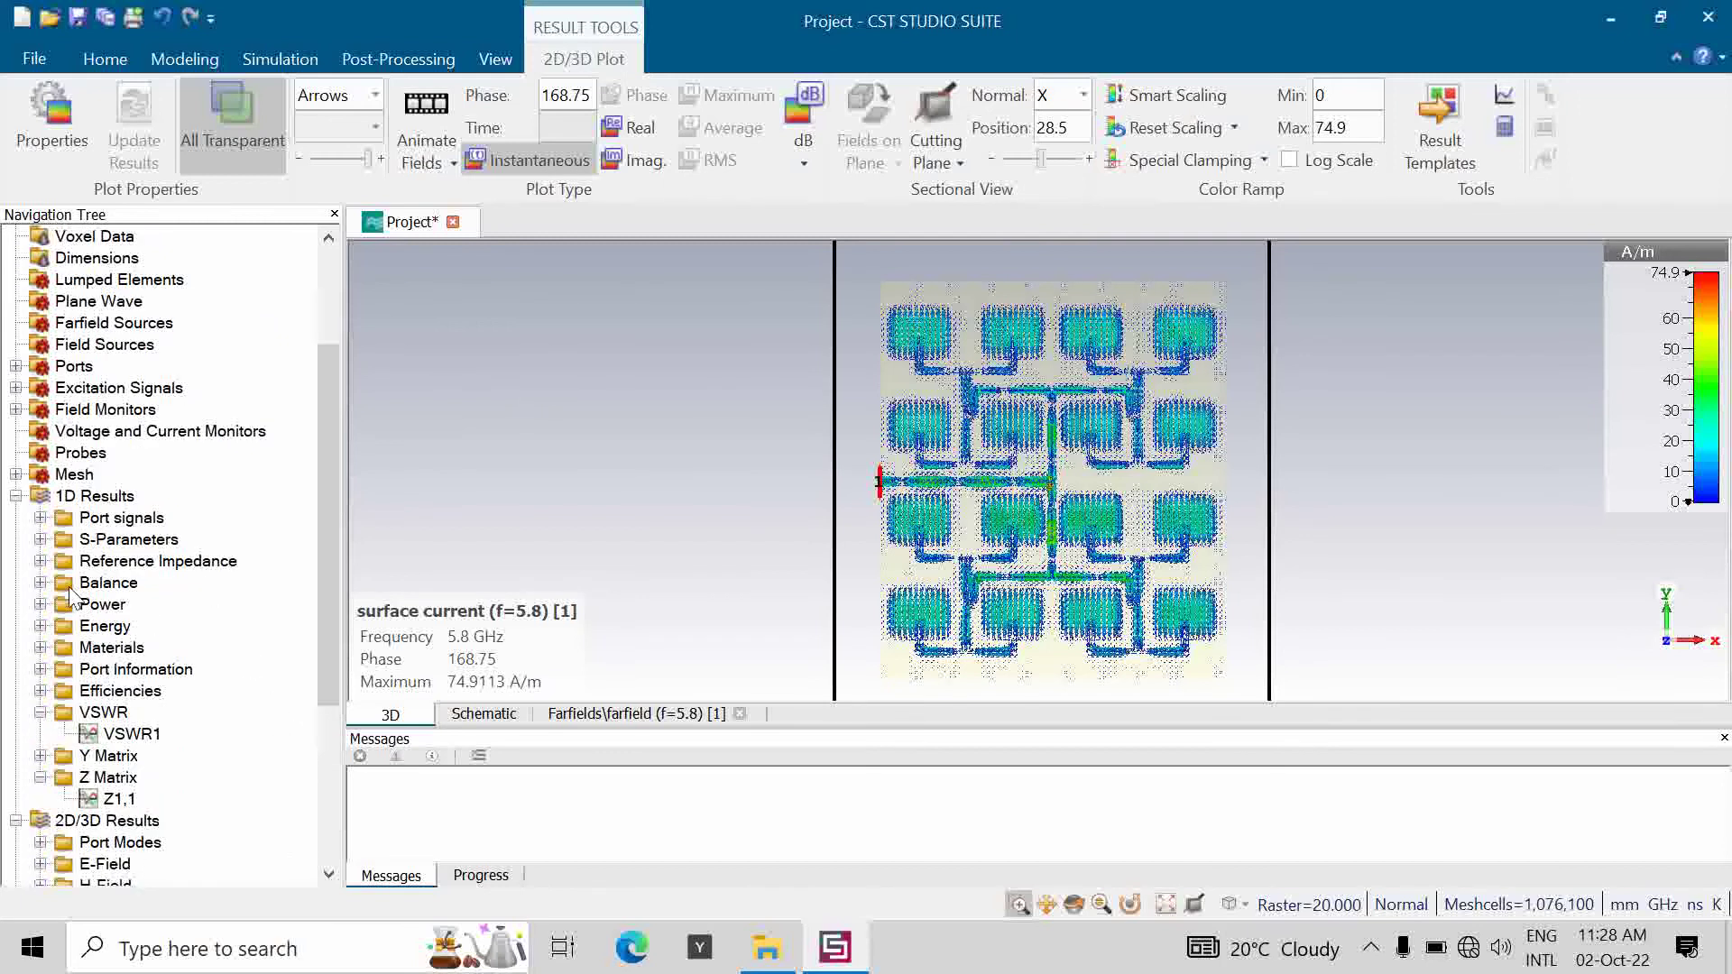
pyautogui.scroll(3, 69, 588)
pyautogui.scroll(-7, 70, 588)
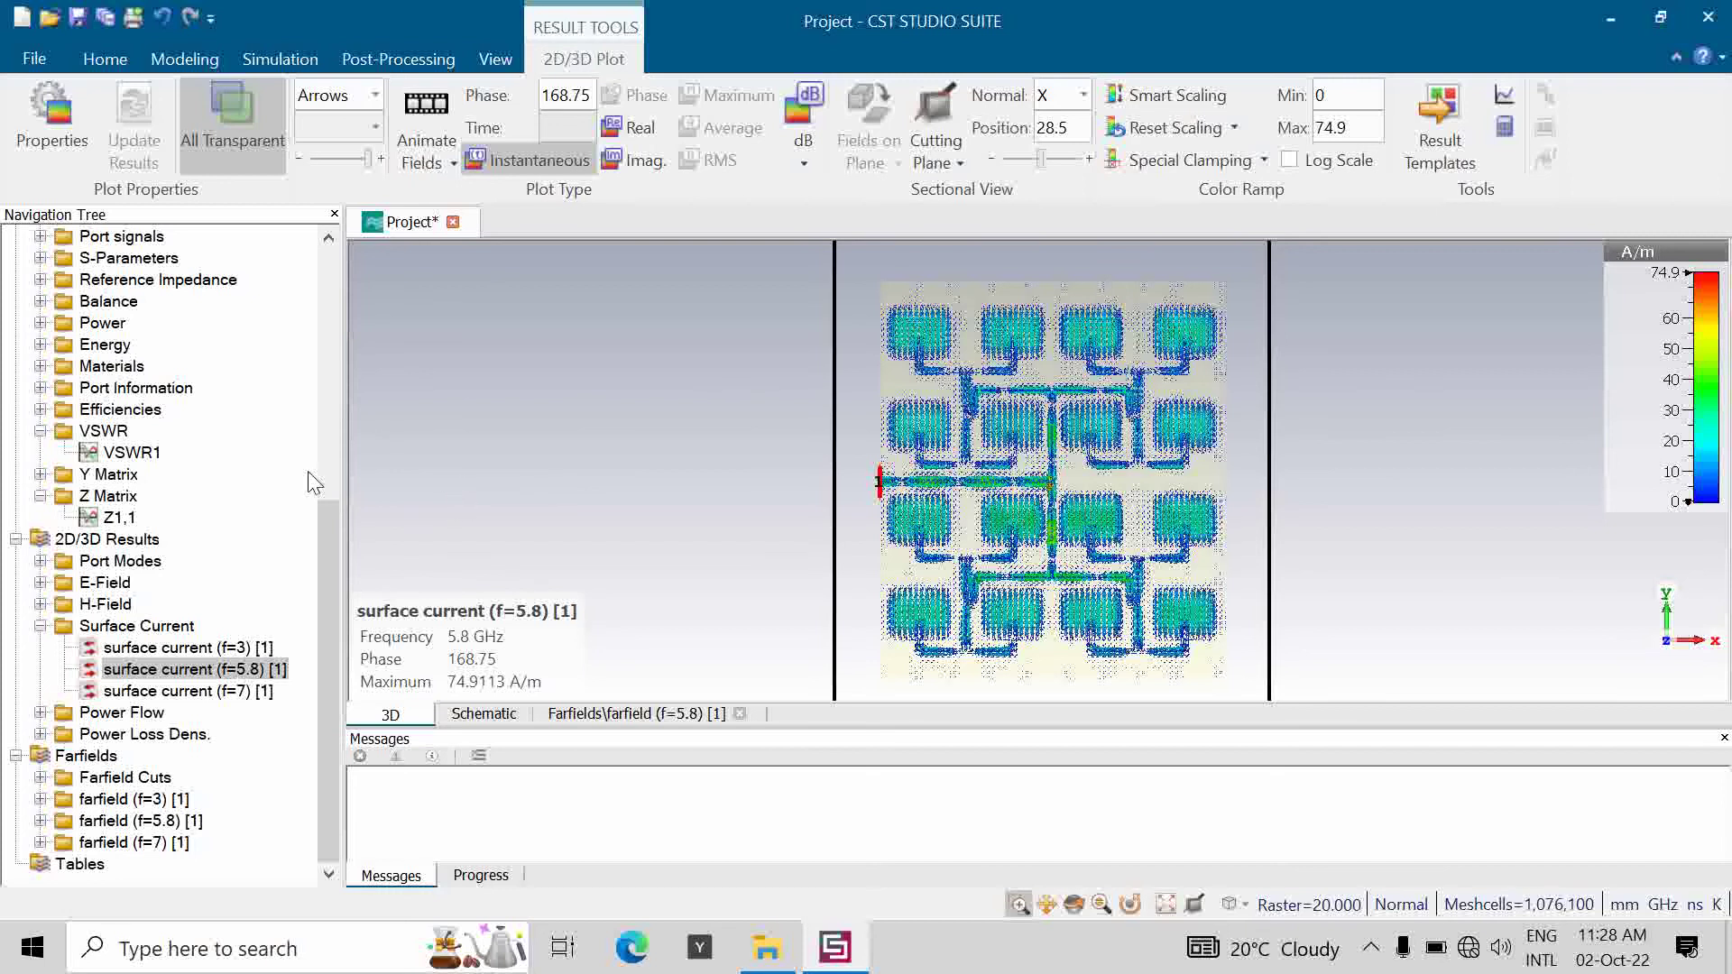
pyautogui.scroll(7, 307, 478)
pyautogui.click(122, 245)
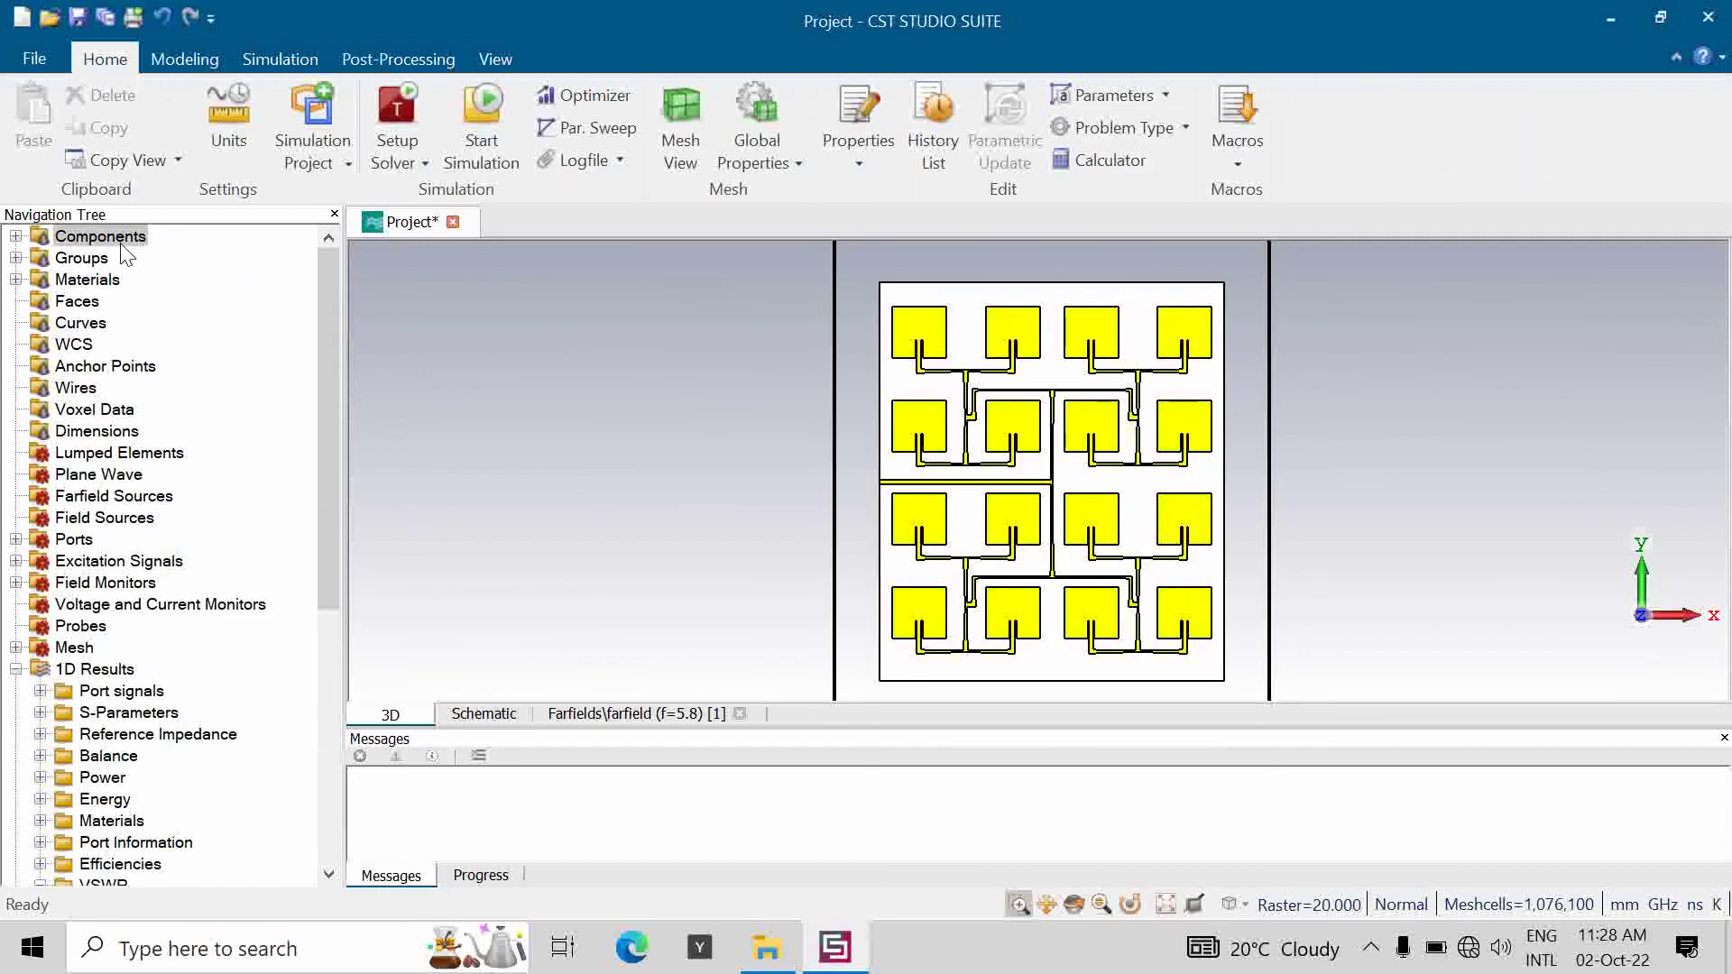
pyautogui.moveTo(758, 394); pyautogui.dragTo(762, 381, button='middle')
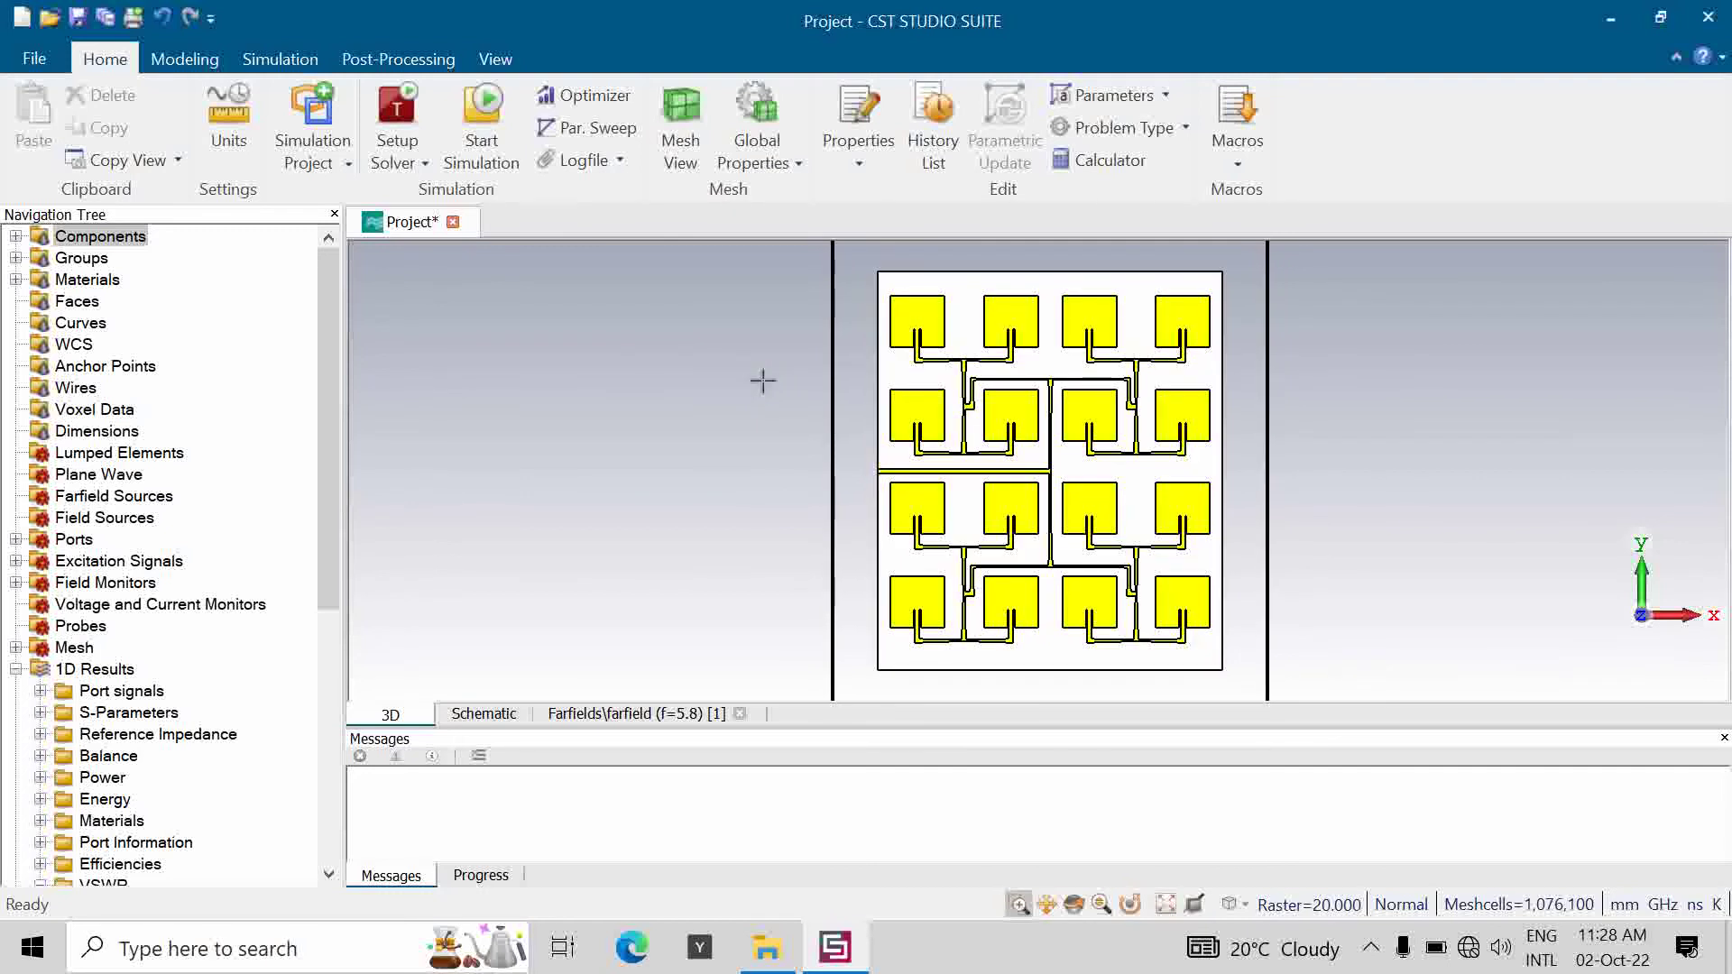